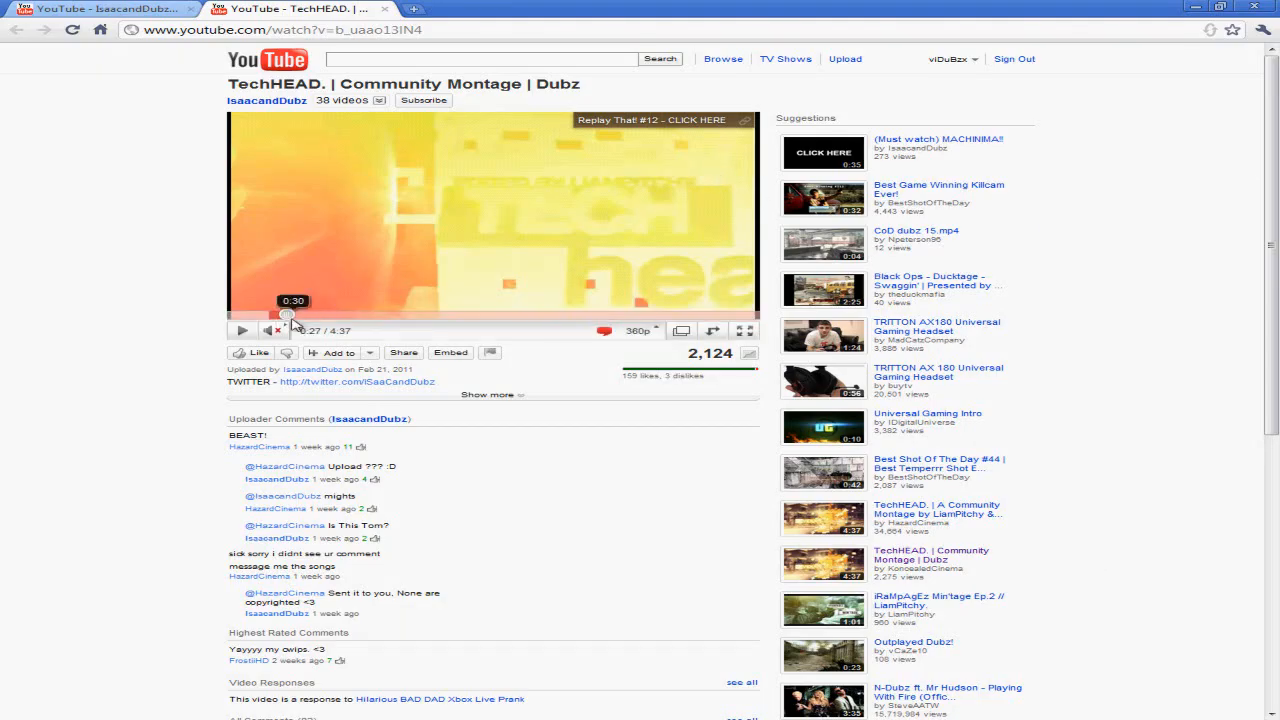
Step: Replay the TechHEAD community montage between about 0:24 and 0:31 and examine the color-bar flashes over the intro footage
left_click(278, 316)
left_click(241, 330)
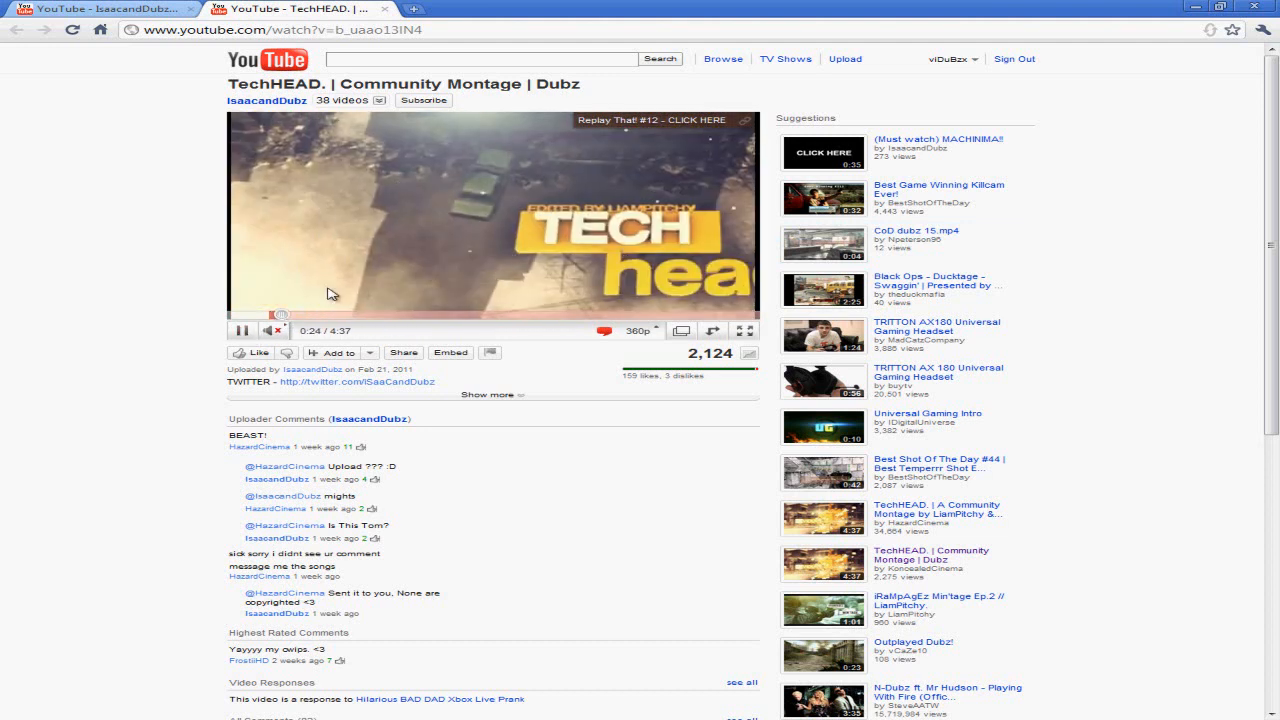
left_click(241, 331)
left_click(241, 335)
left_click(572, 192)
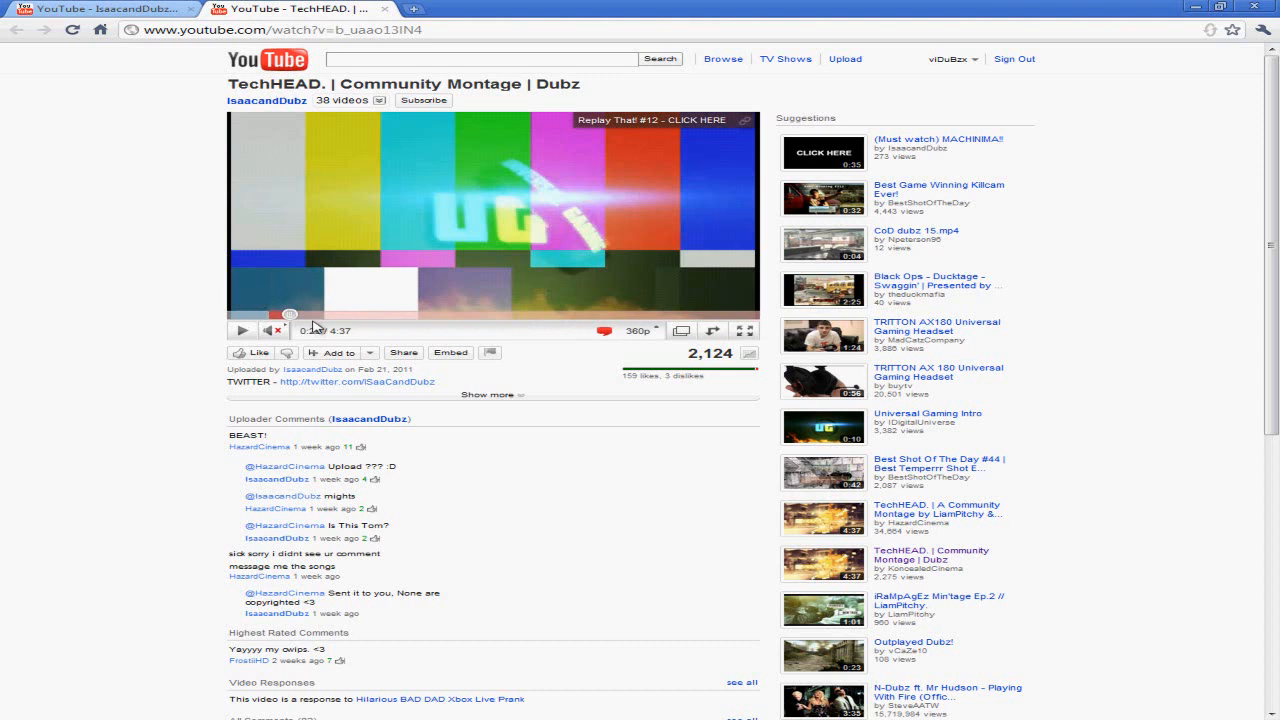
left_click(334, 292)
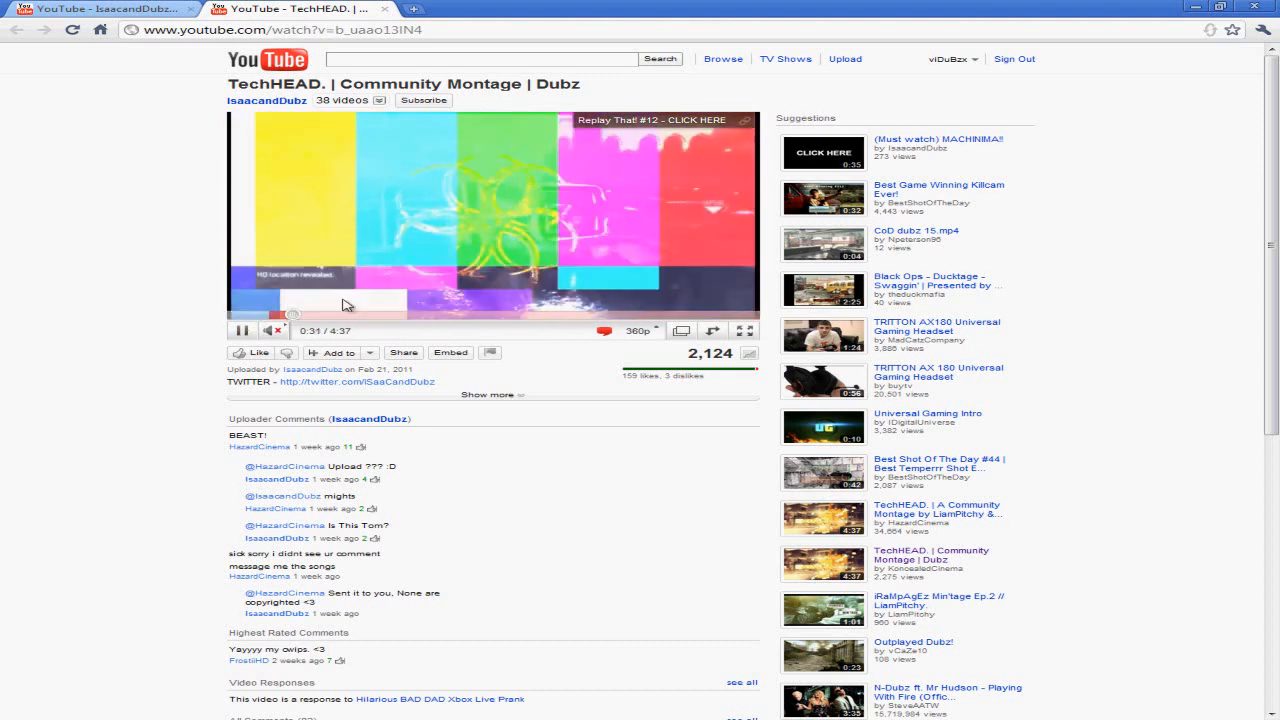
left_click(242, 335)
left_click(280, 315)
left_click(453, 243)
left_click(460, 265)
left_click(459, 268)
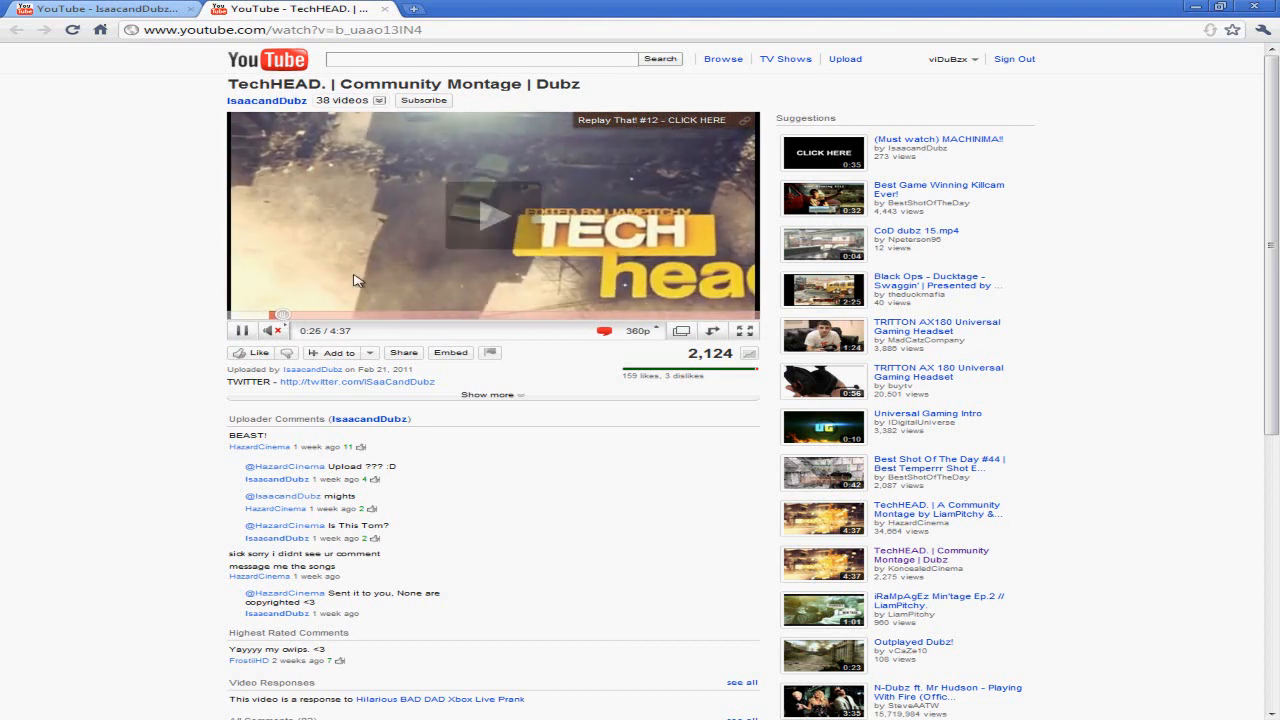
left_click(301, 316)
left_click(290, 316)
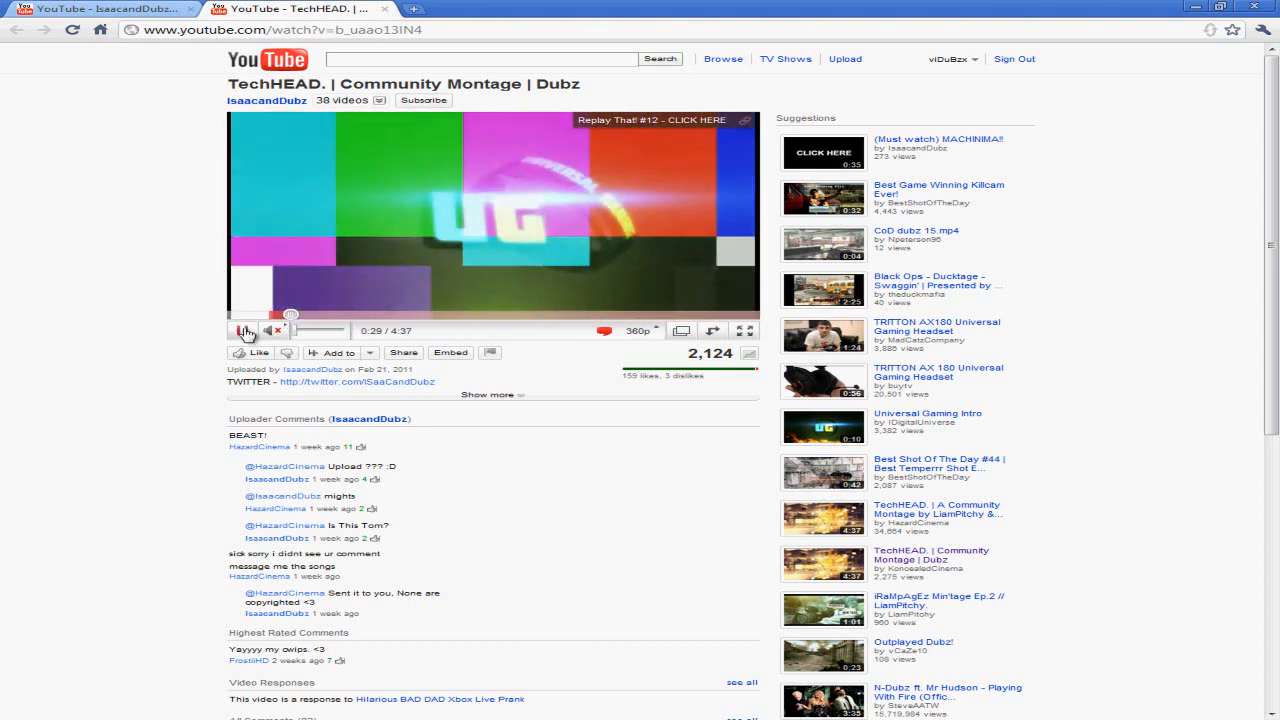
left_click(244, 331)
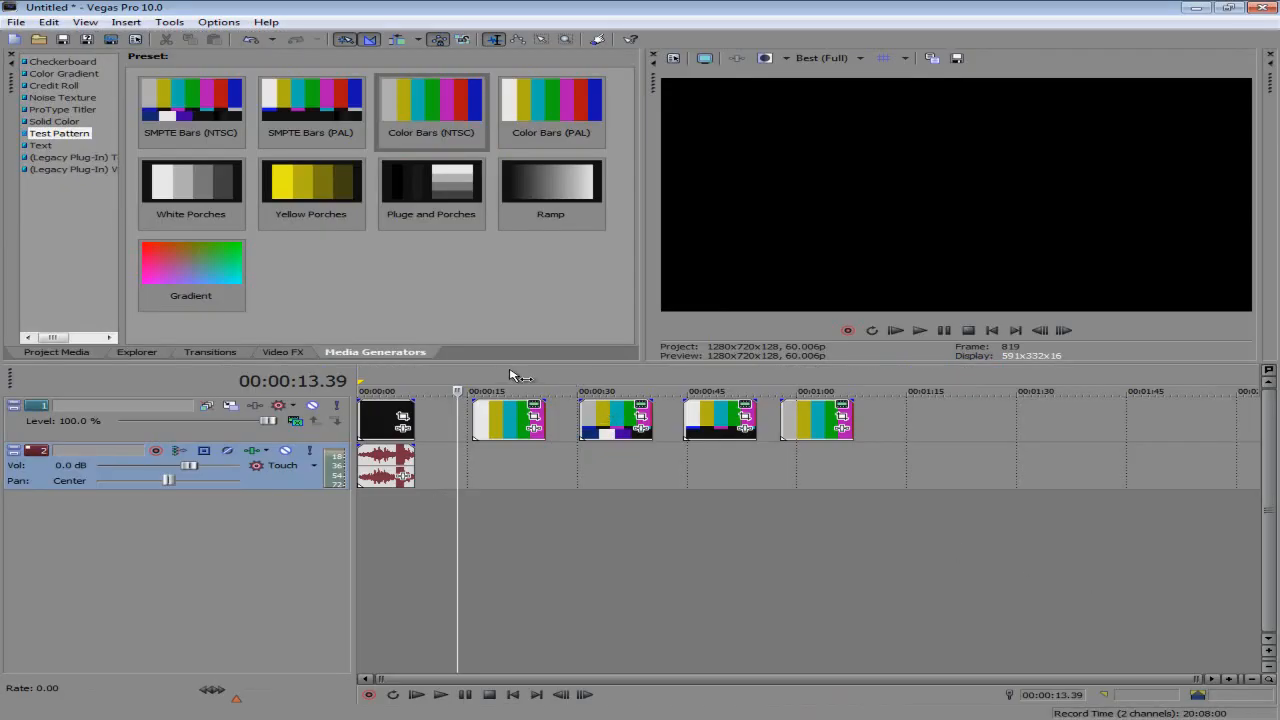
Step: Switch to Vegas Pro, preview the four color-bar clips on the timeline and examine the Test Pattern presets, including Color Bars (PAL)
left_click(505, 380)
left_click(623, 382)
left_click(707, 382)
left_click(798, 382)
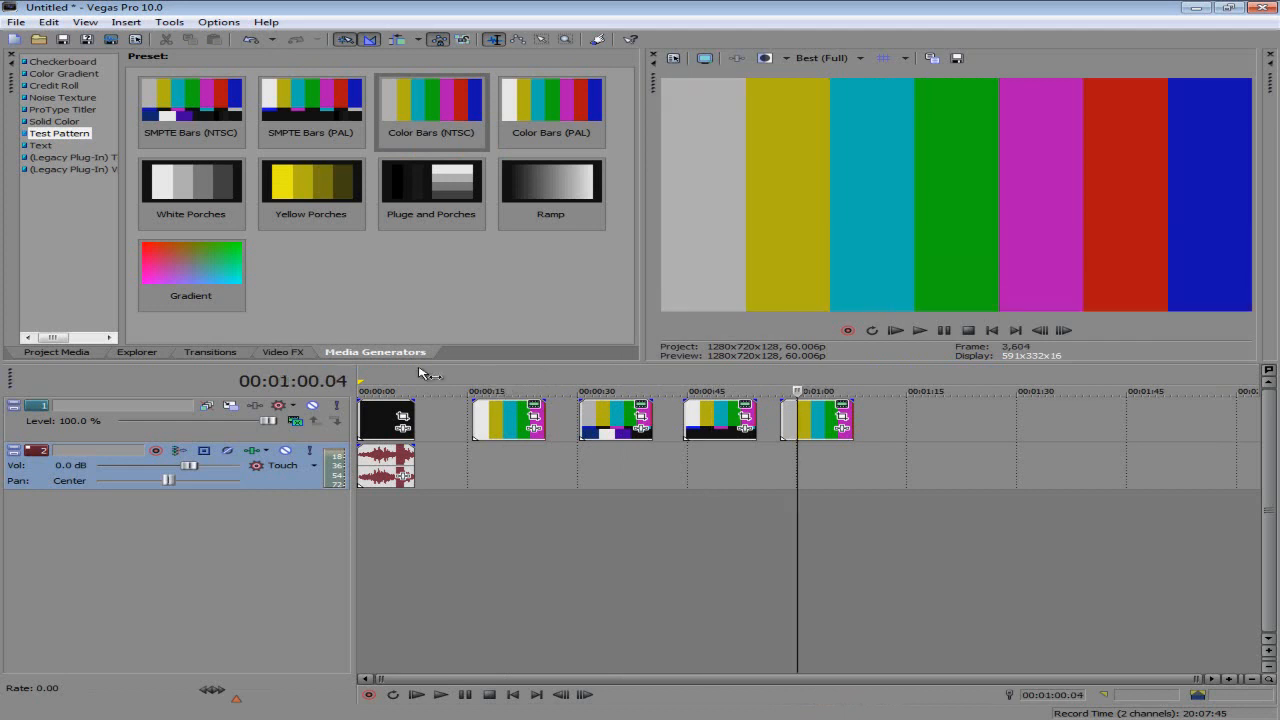
left_click(480, 381)
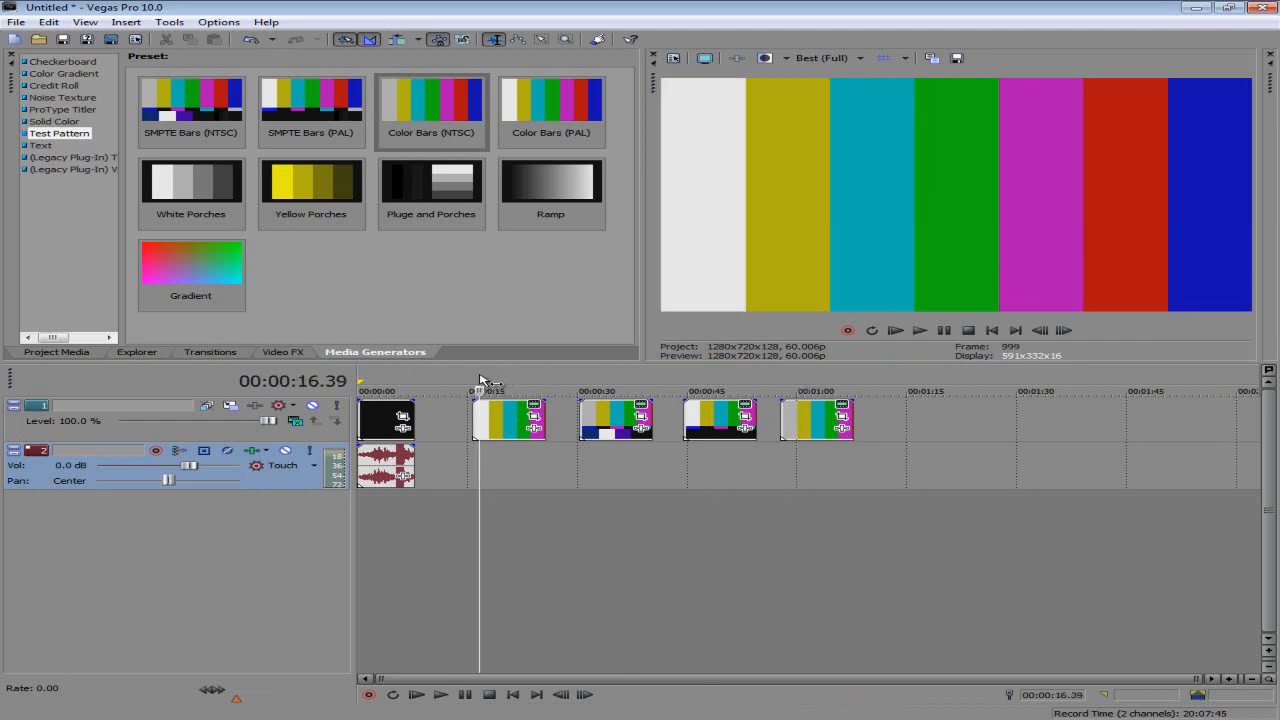
left_click(472, 385)
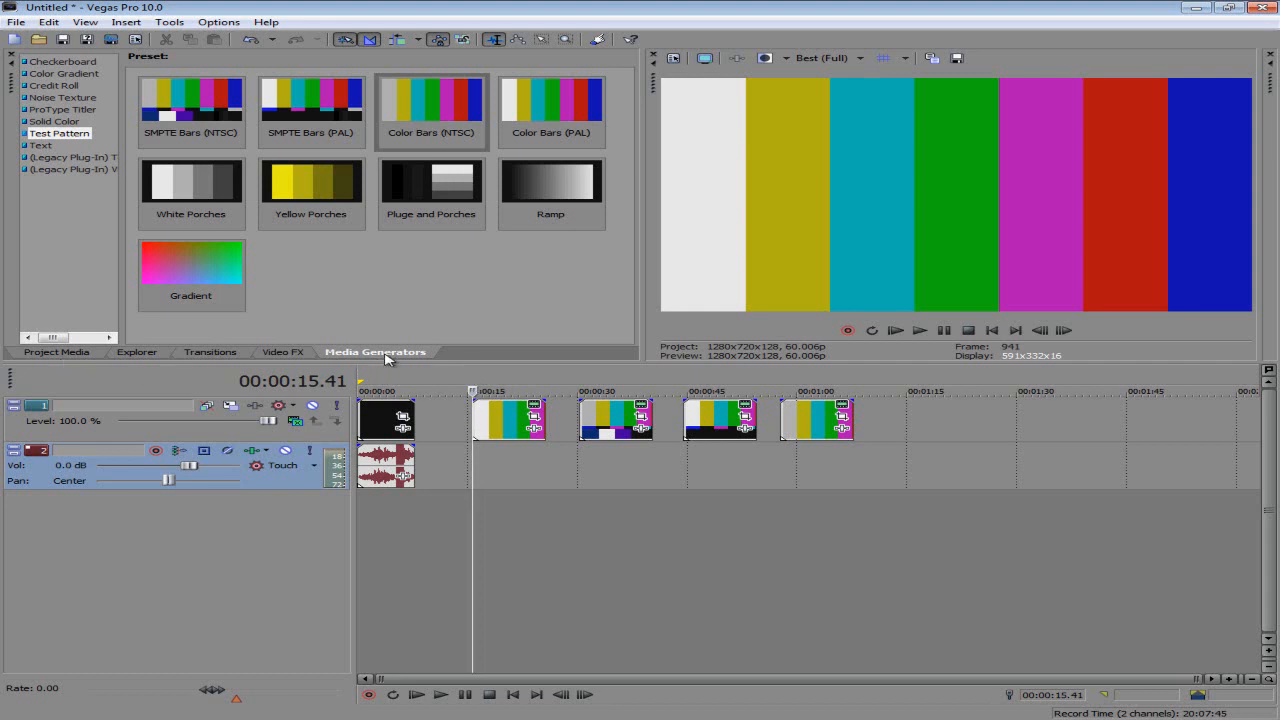
left_click(44, 139)
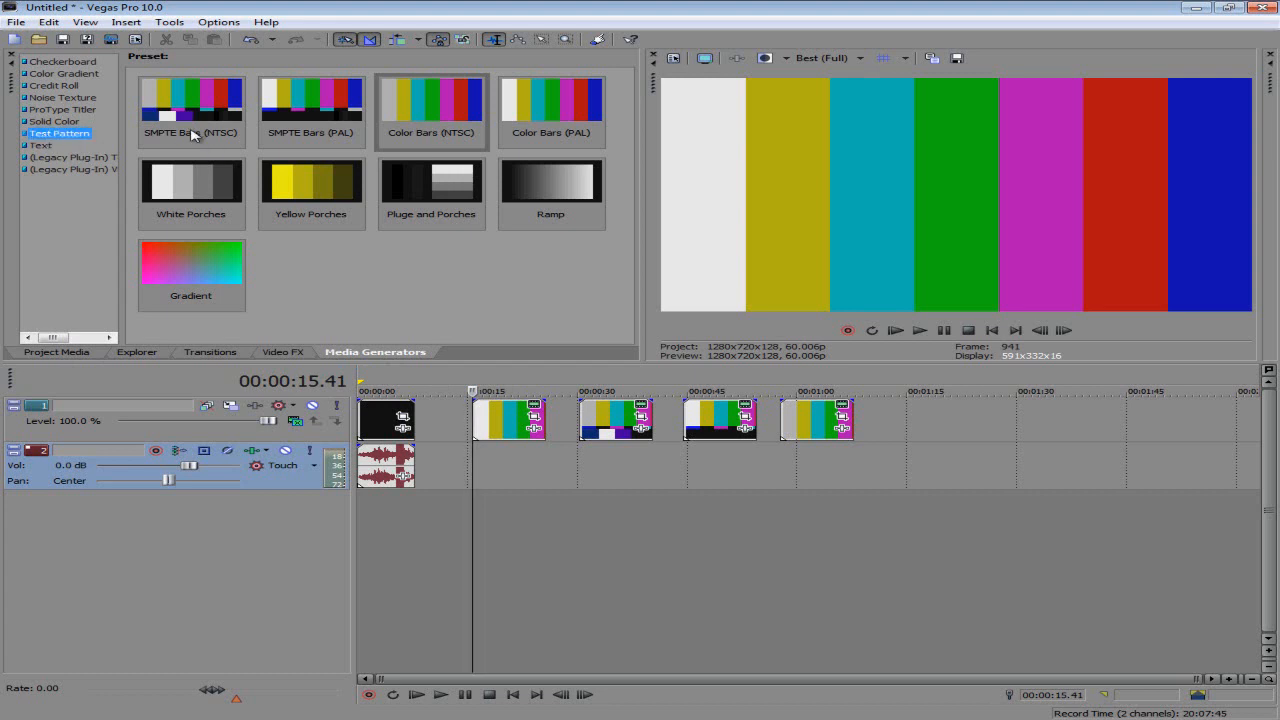
left_click(507, 103)
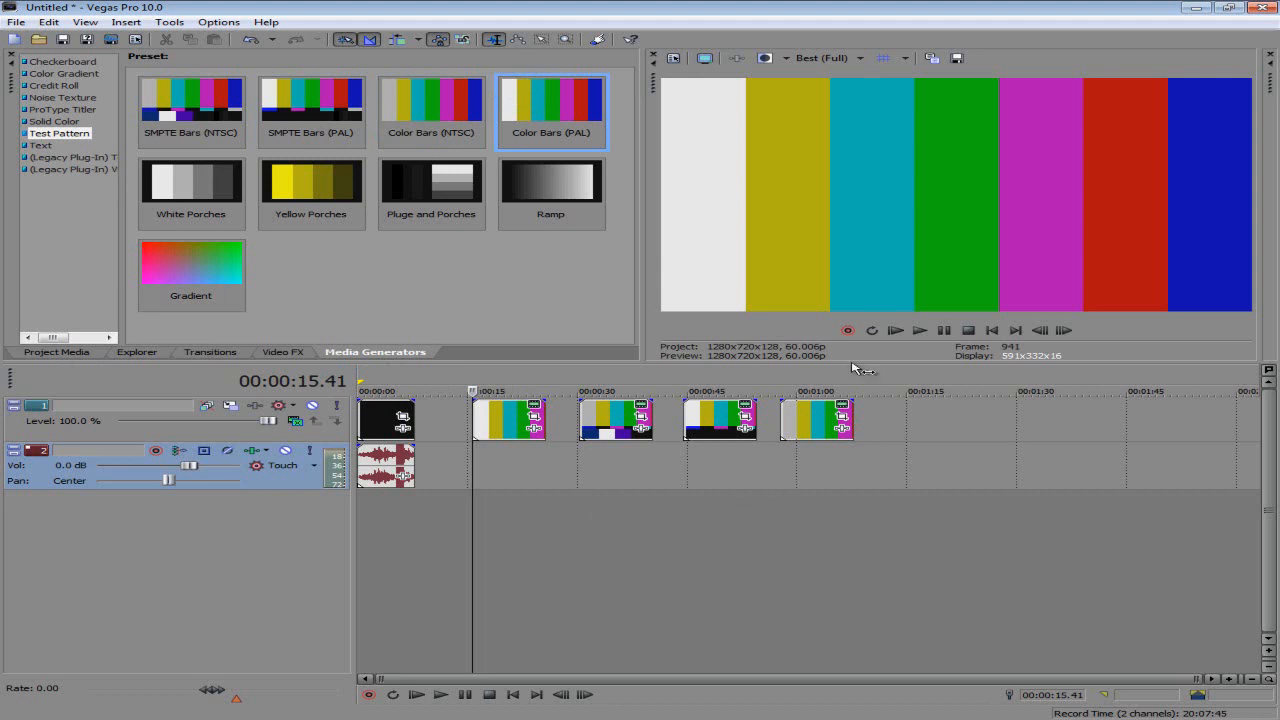
Step: Disable resample for the AUX Intro video clip and check its frames in the preview
left_click(377, 425)
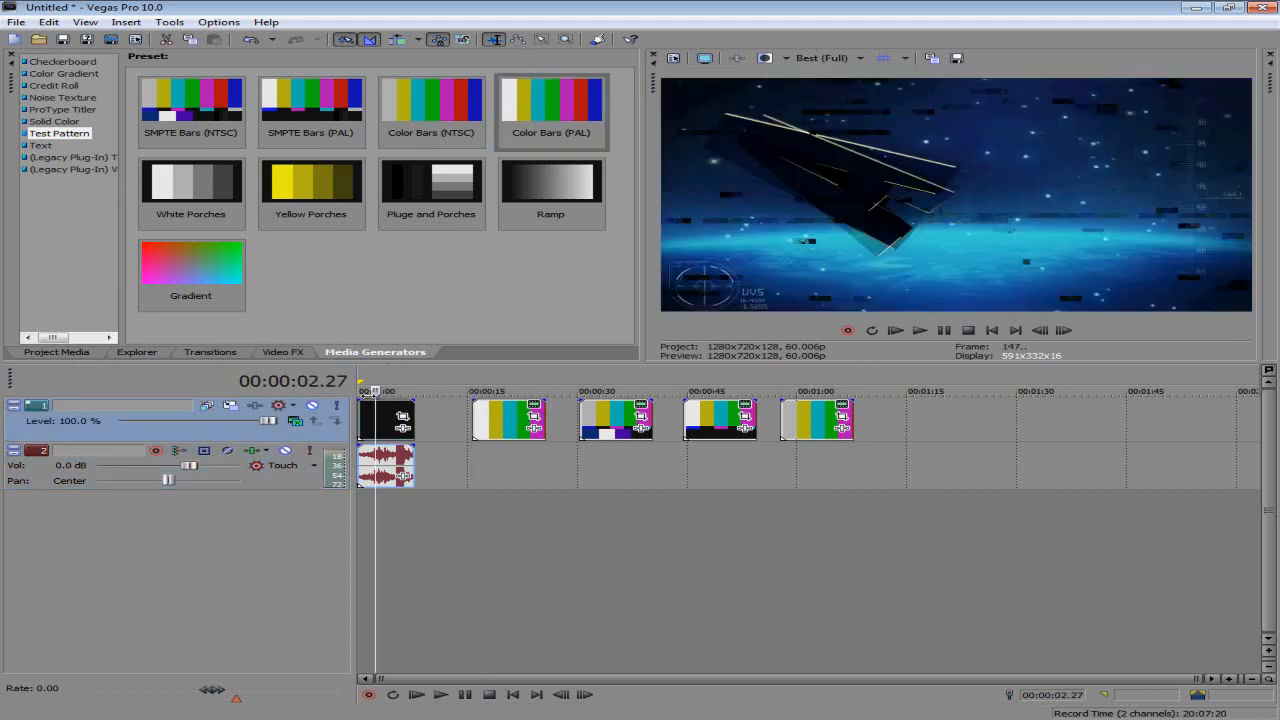
right_click(390, 405)
left_click(392, 400)
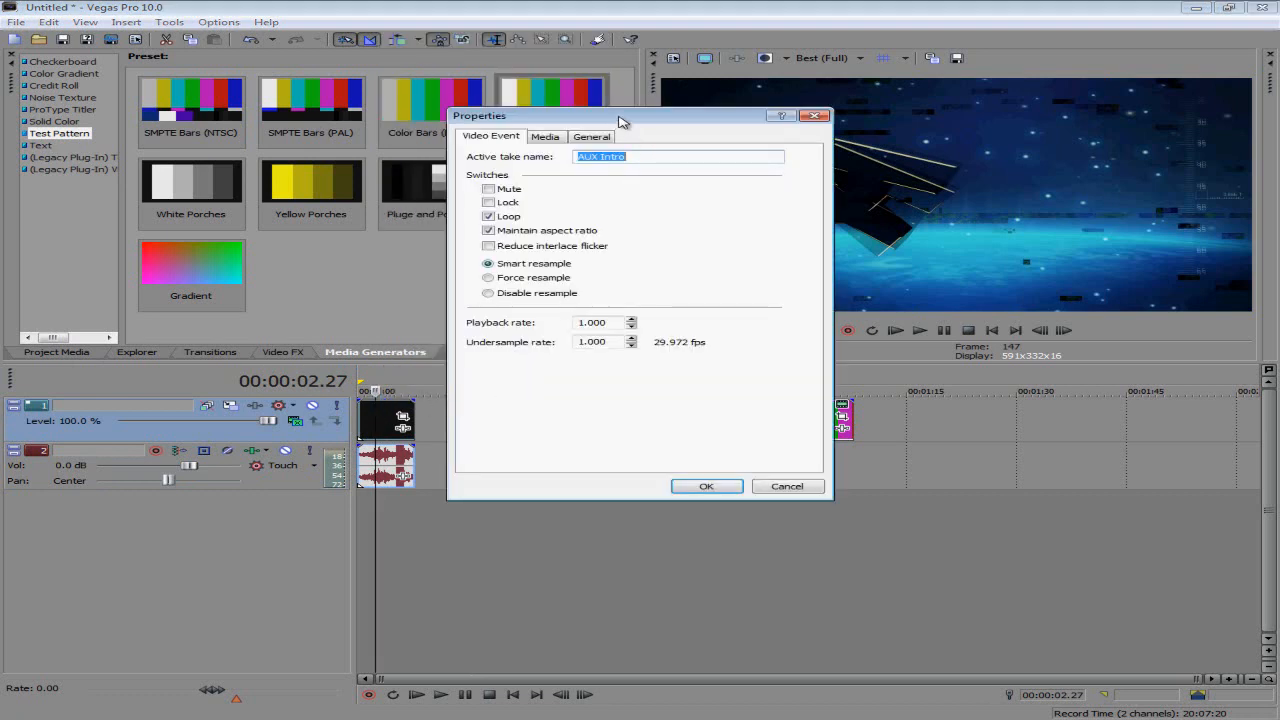
left_click_drag(620, 117, 498, 141)
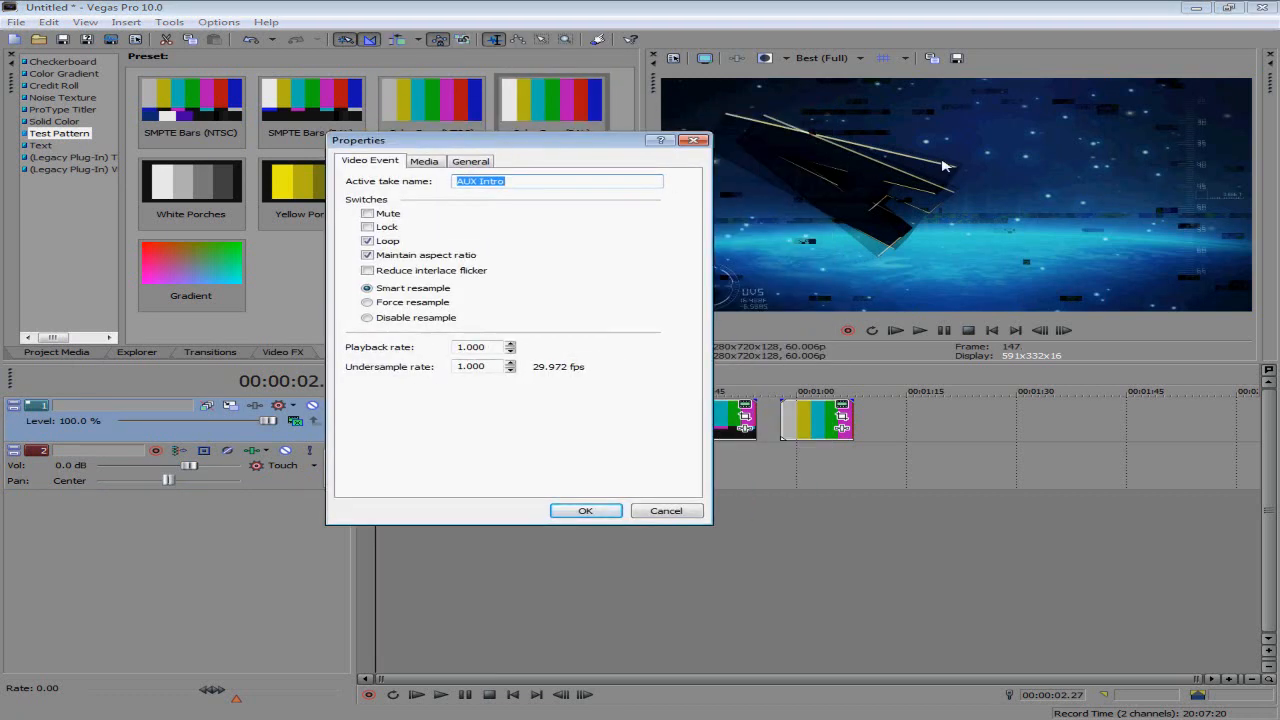
left_click(405, 319)
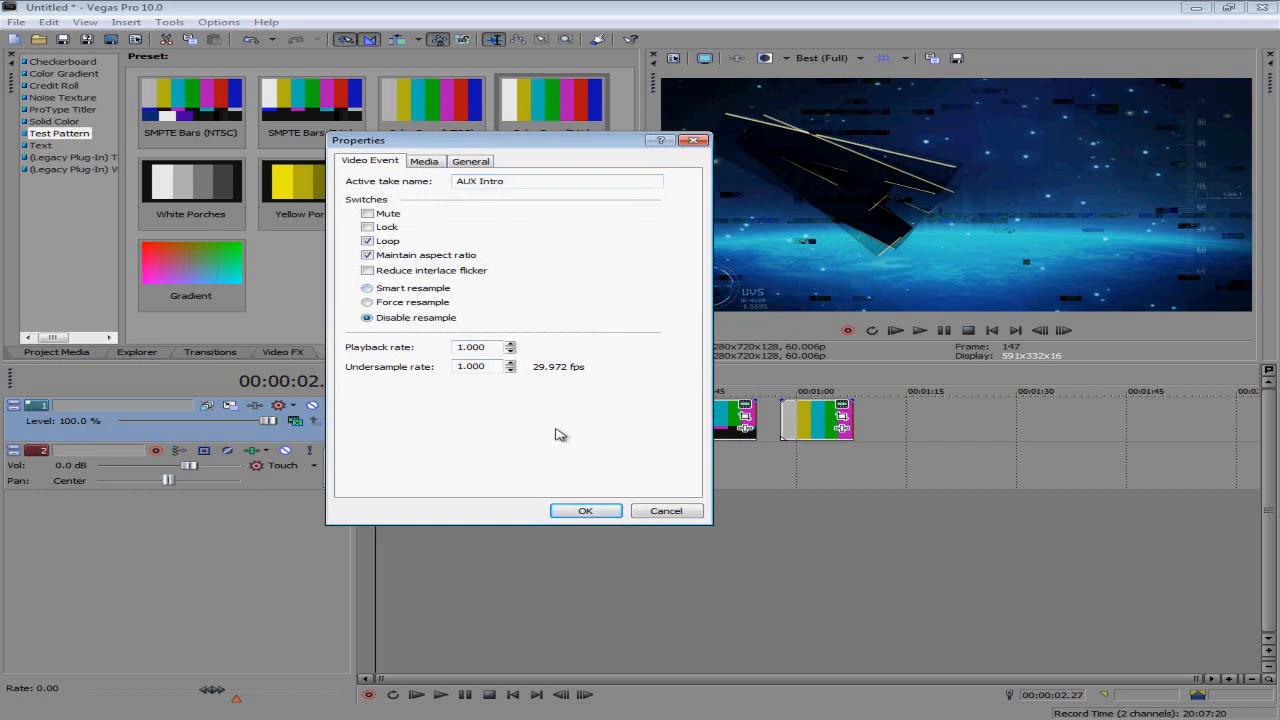
left_click(585, 512)
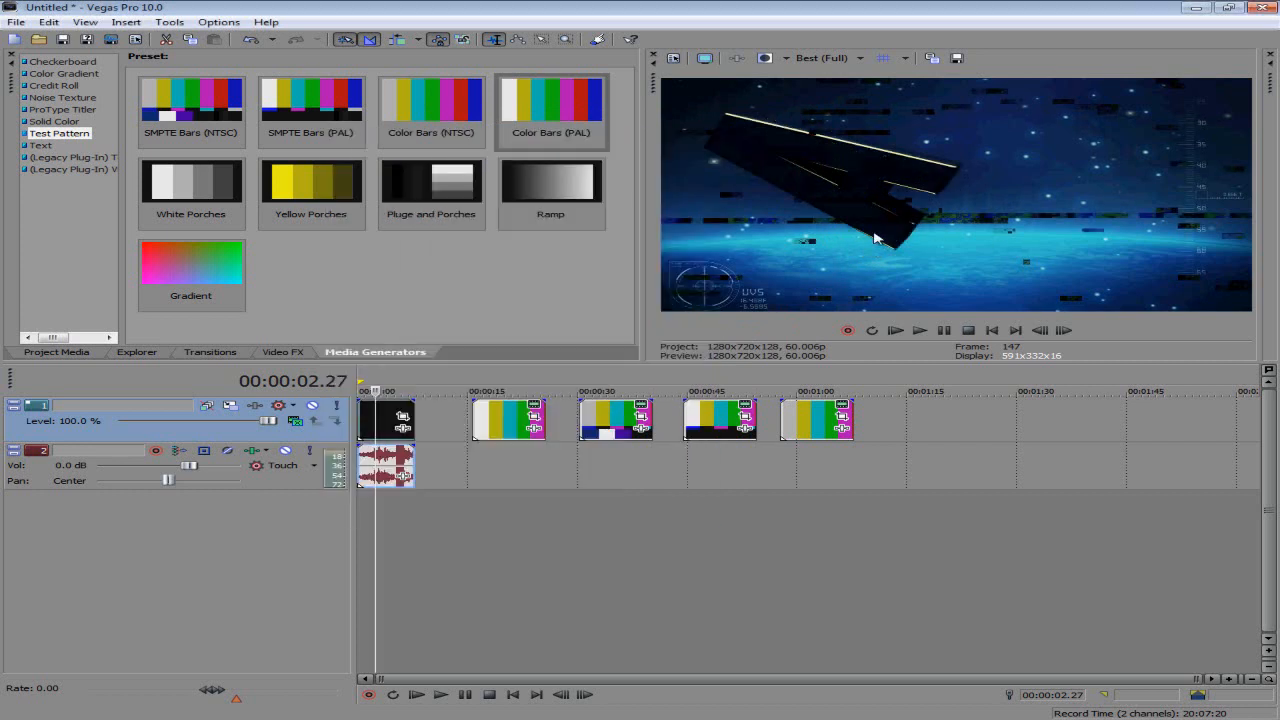
left_click(388, 428)
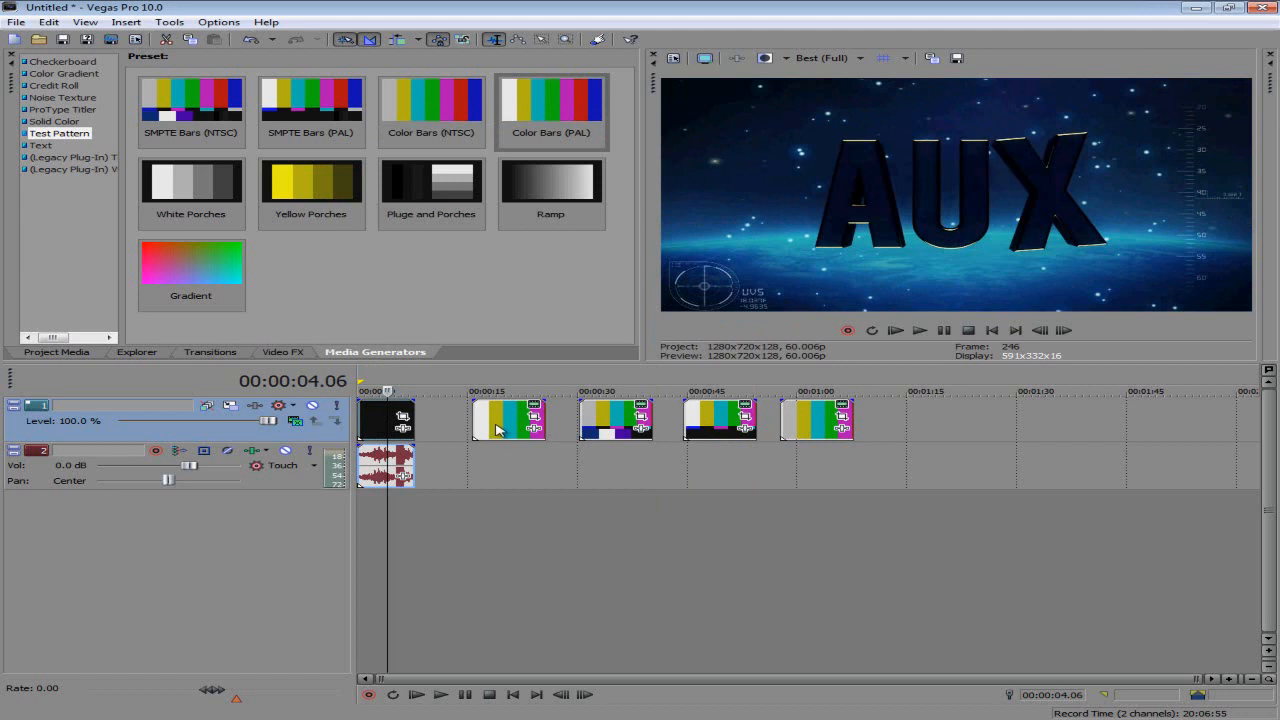
mouse_move(497, 430)
left_mouse_down()
mouse_move(428, 405)
mouse_move(502, 412)
left_mouse_up()
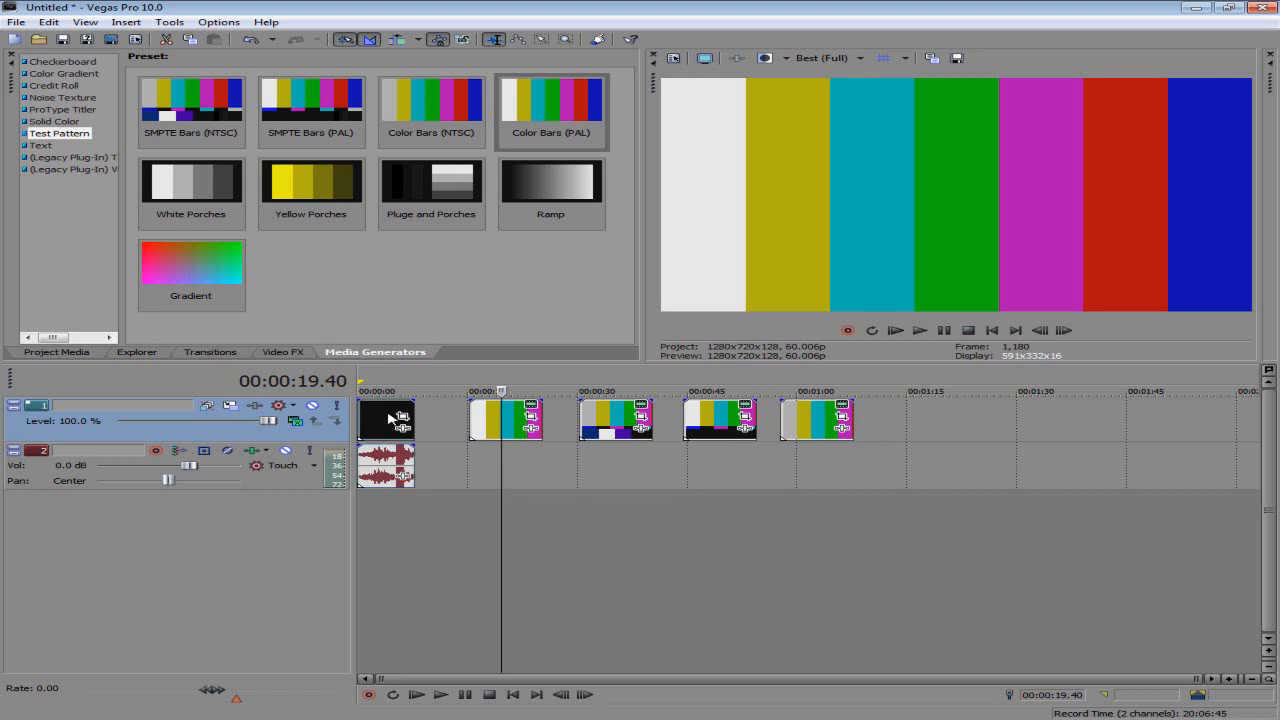
left_click_drag(390, 418, 414, 424)
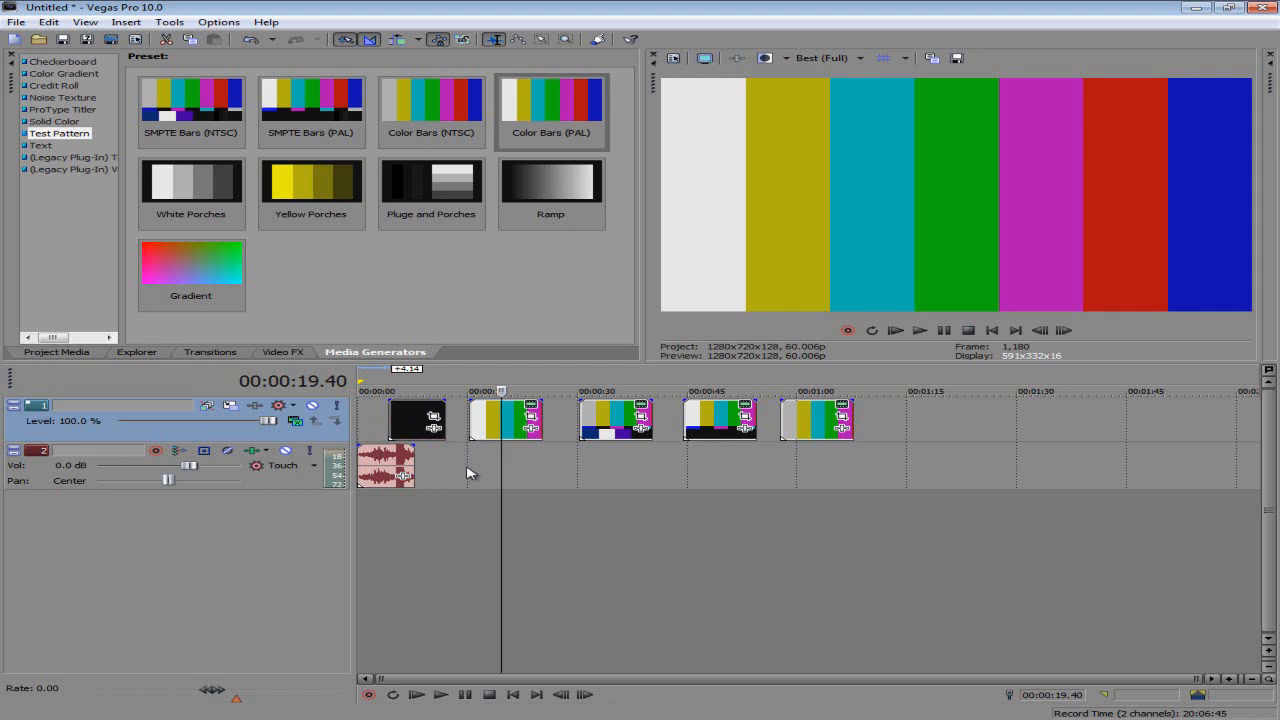
left_click_drag(455, 442, 372, 415)
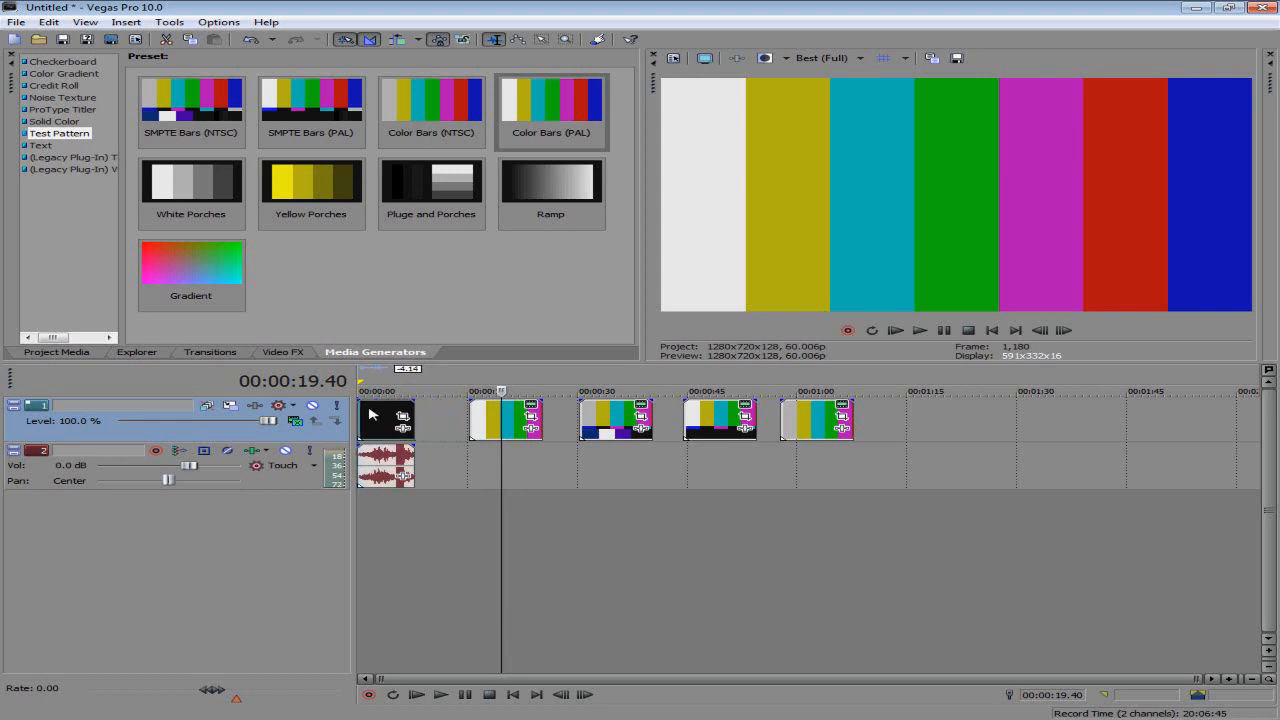
Step: Insert a new video track above the existing one and move the AUX Intro video clip onto it
right_click(440, 408)
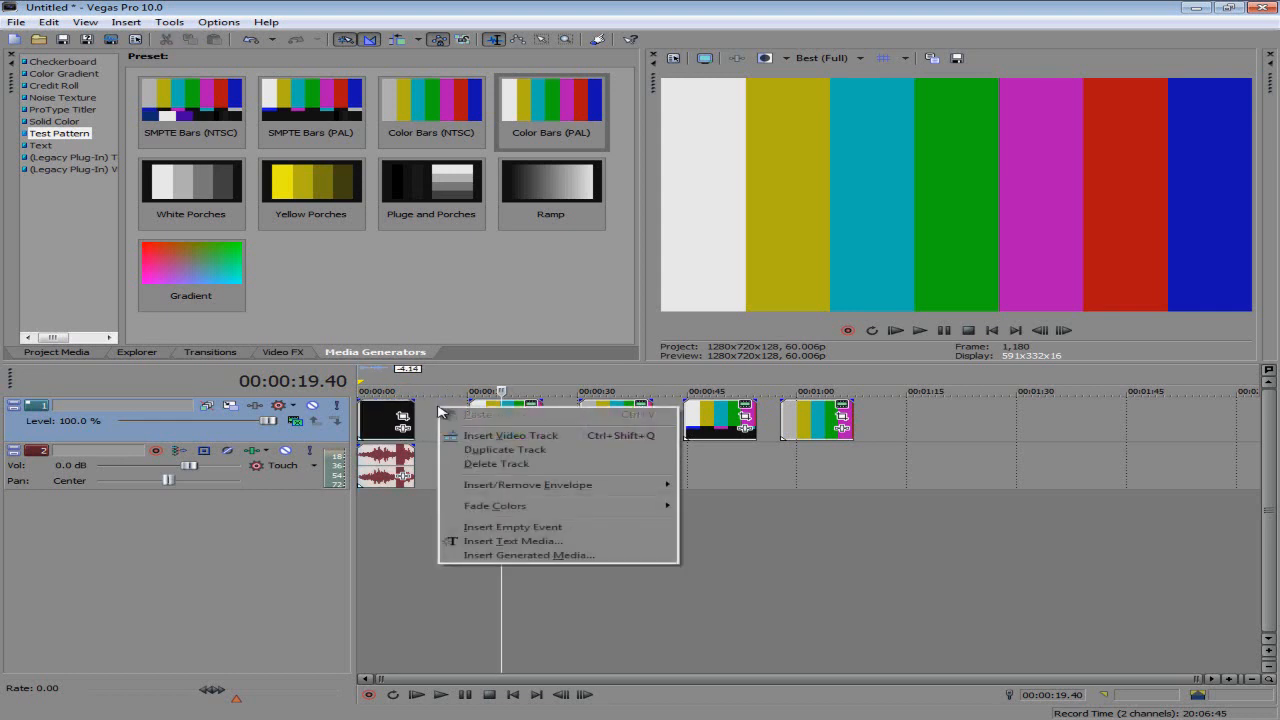
left_click(487, 437)
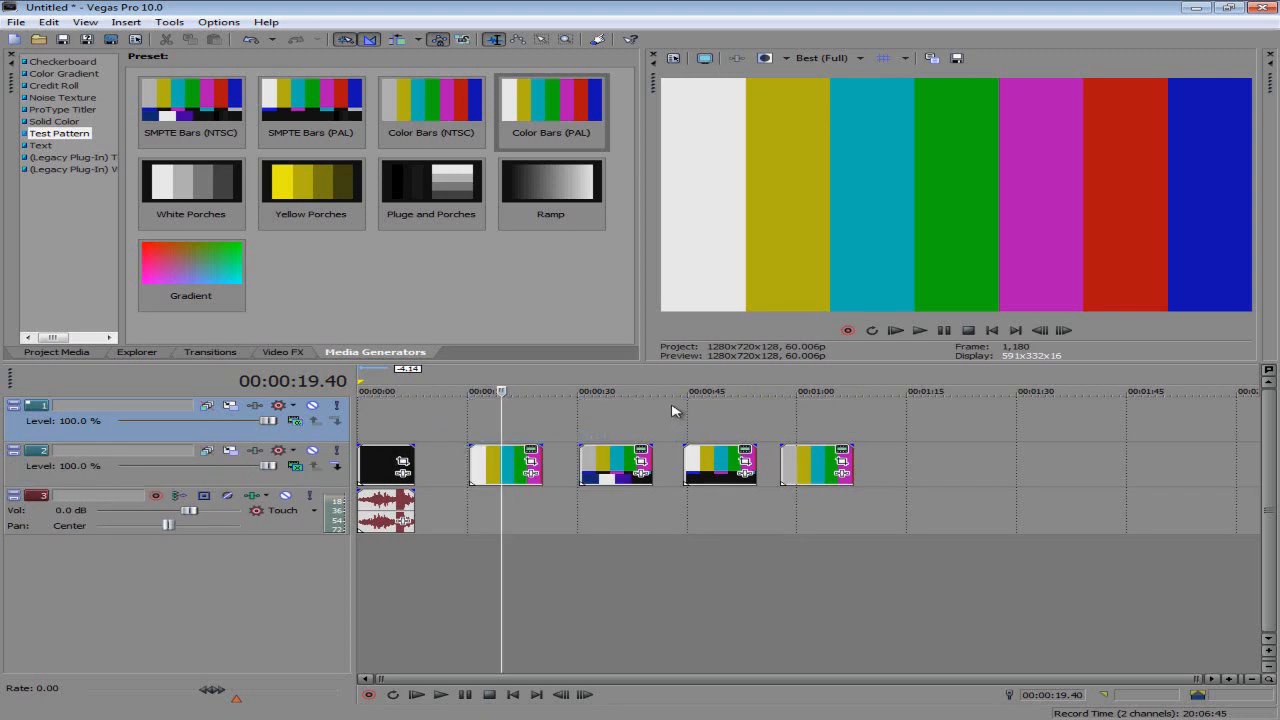
left_click_drag(368, 460, 368, 425)
left_click(380, 385)
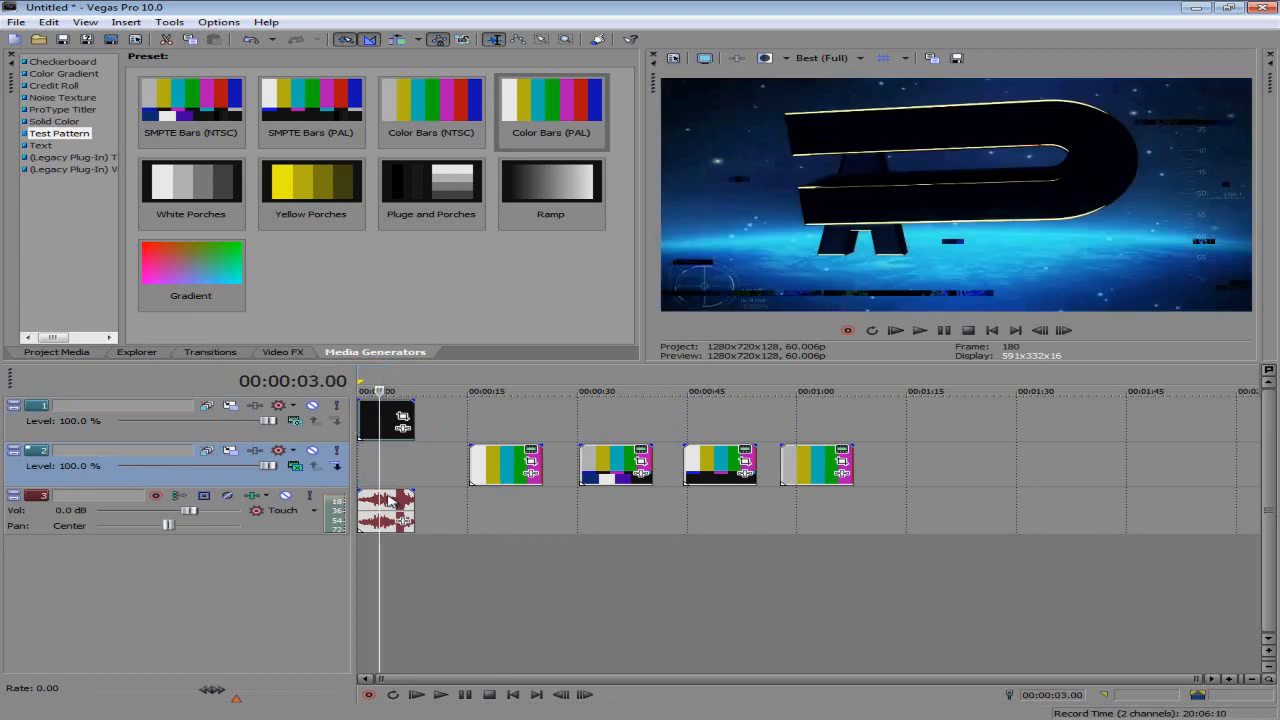
left_click(391, 420)
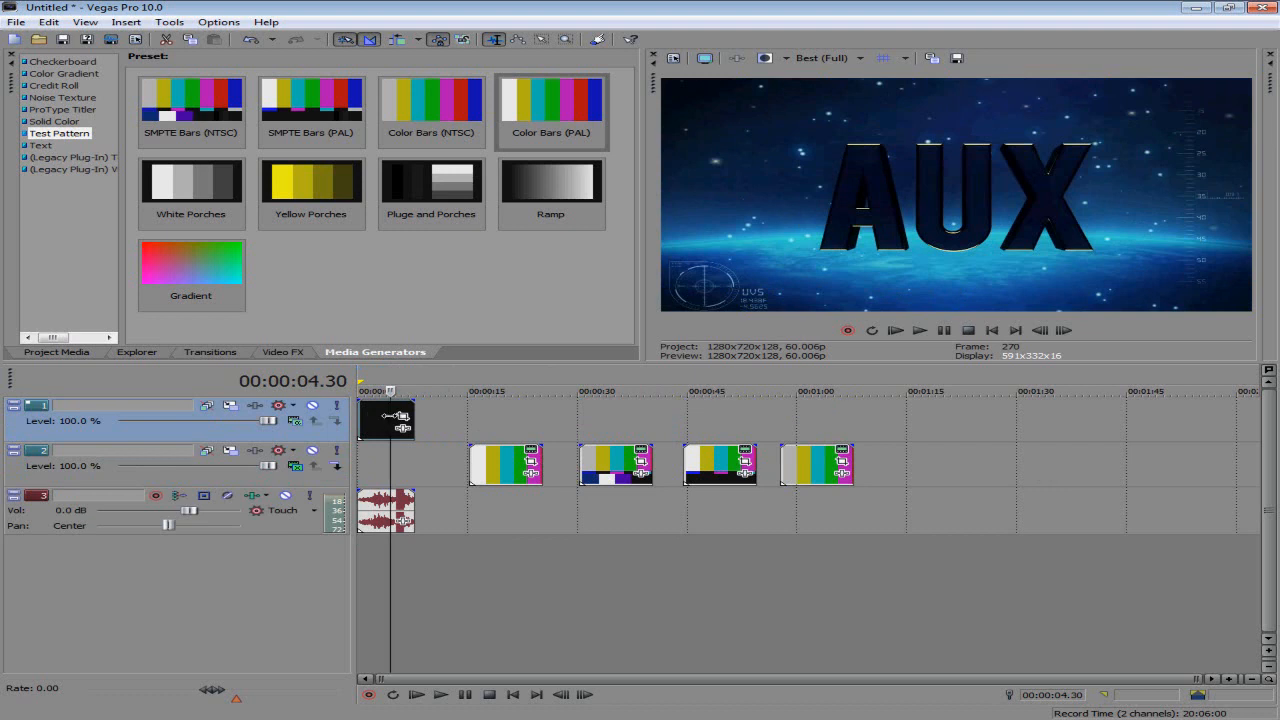
Step: Remove the AUX Intro audio clip from its group and place the video clip at the start of the timeline
right_click(376, 514)
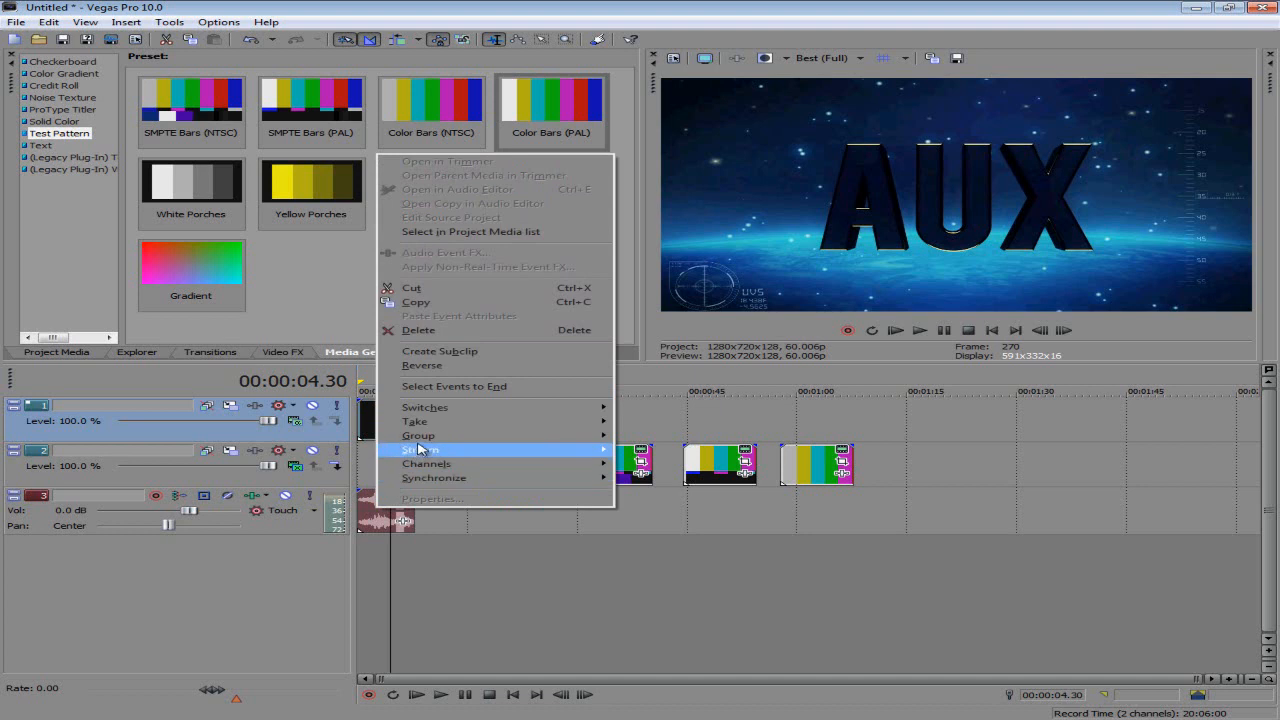
mouse_move(418, 436)
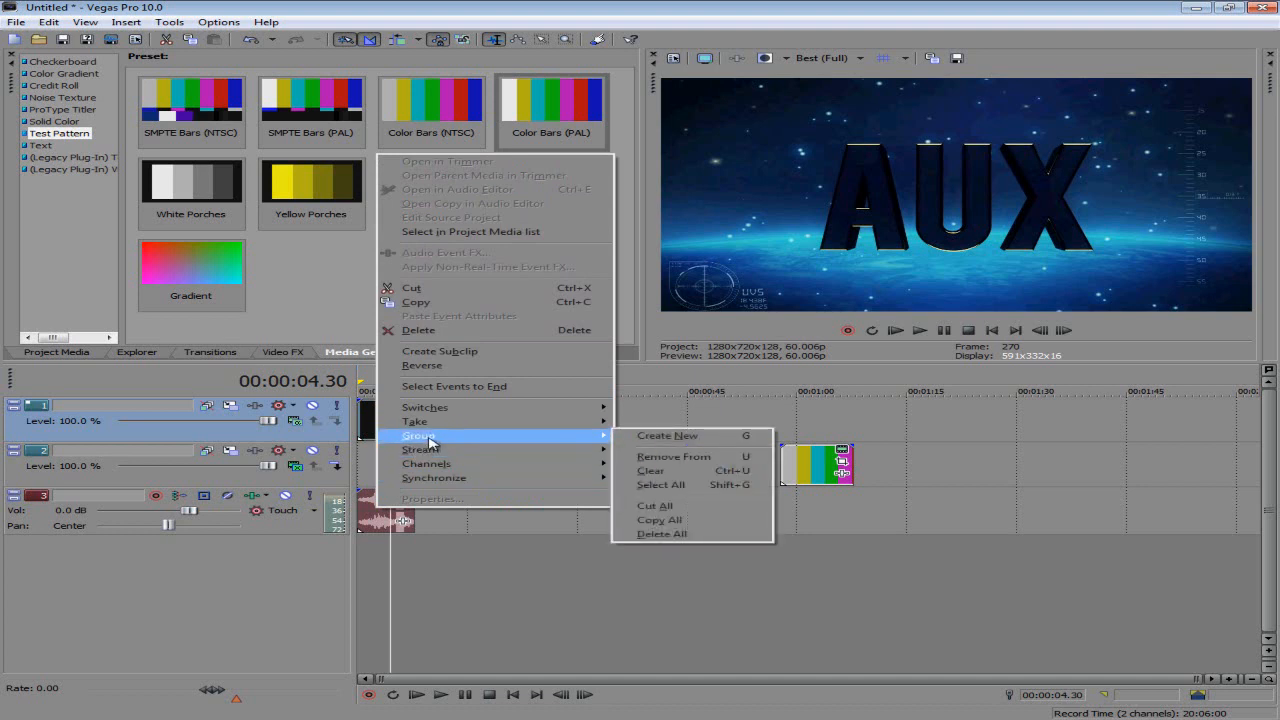
left_click(740, 446)
left_click_drag(385, 433, 352, 437)
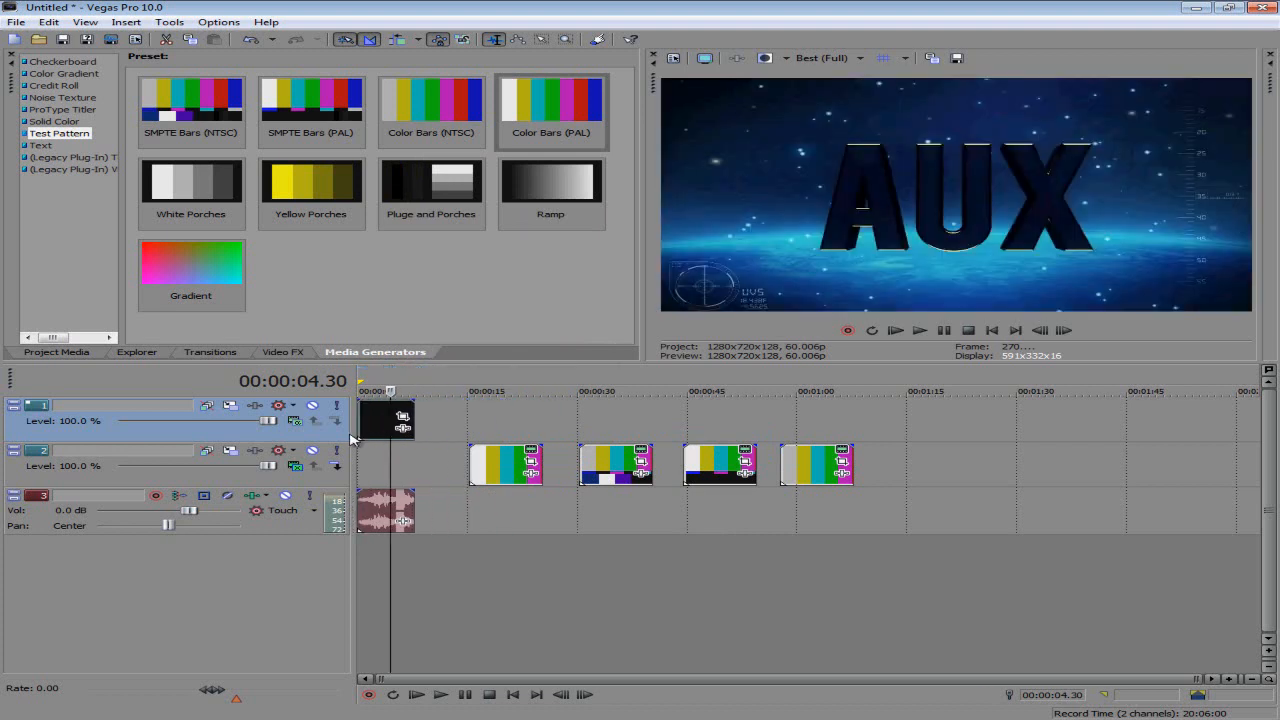
left_click(505, 432)
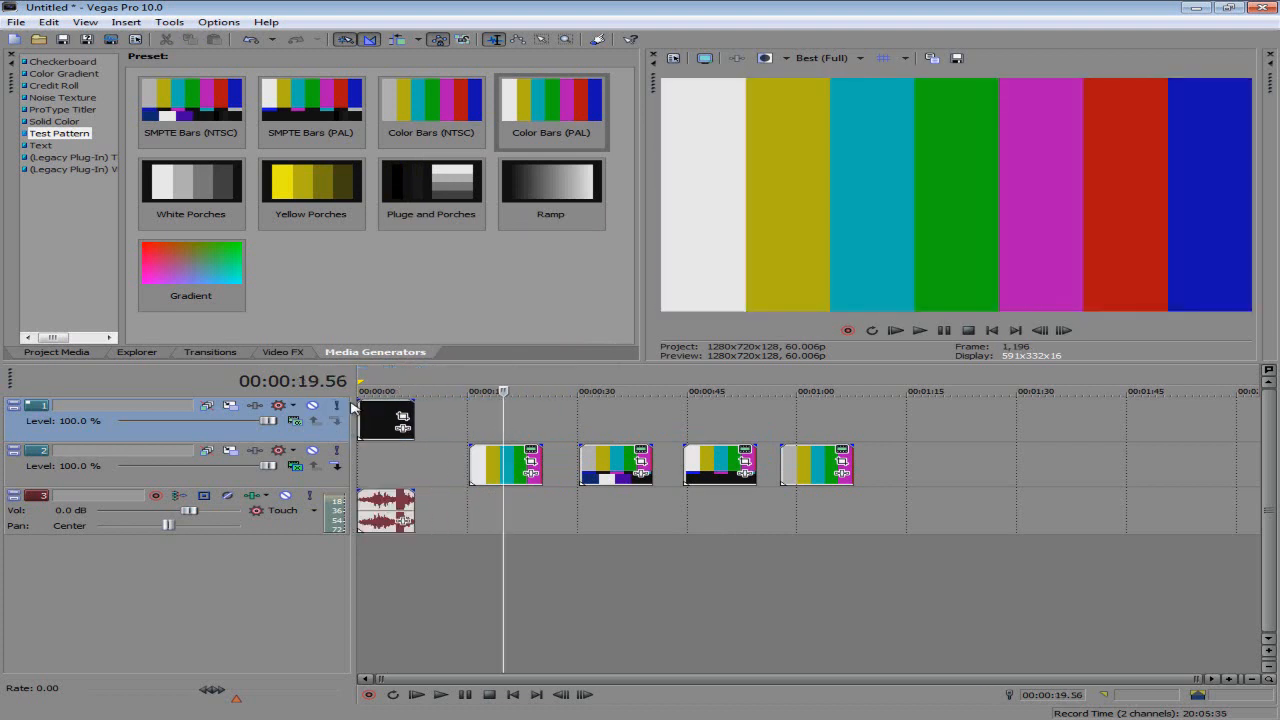
left_click_drag(397, 430, 294, 443)
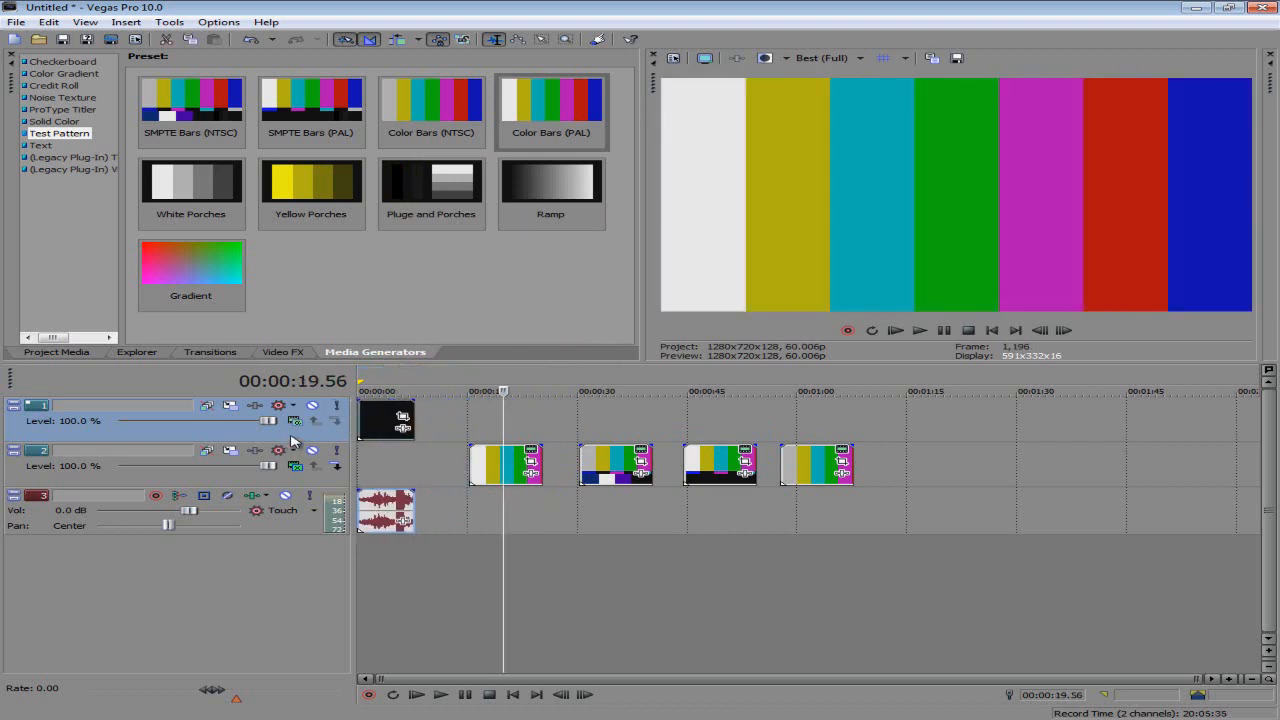
Step: Shift the four color-bar clips earlier on the second track, aligning the first with the timeline start beneath the AUX Intro clip
left_click_drag(512, 472, 425, 470)
left_click_drag(598, 470, 523, 470)
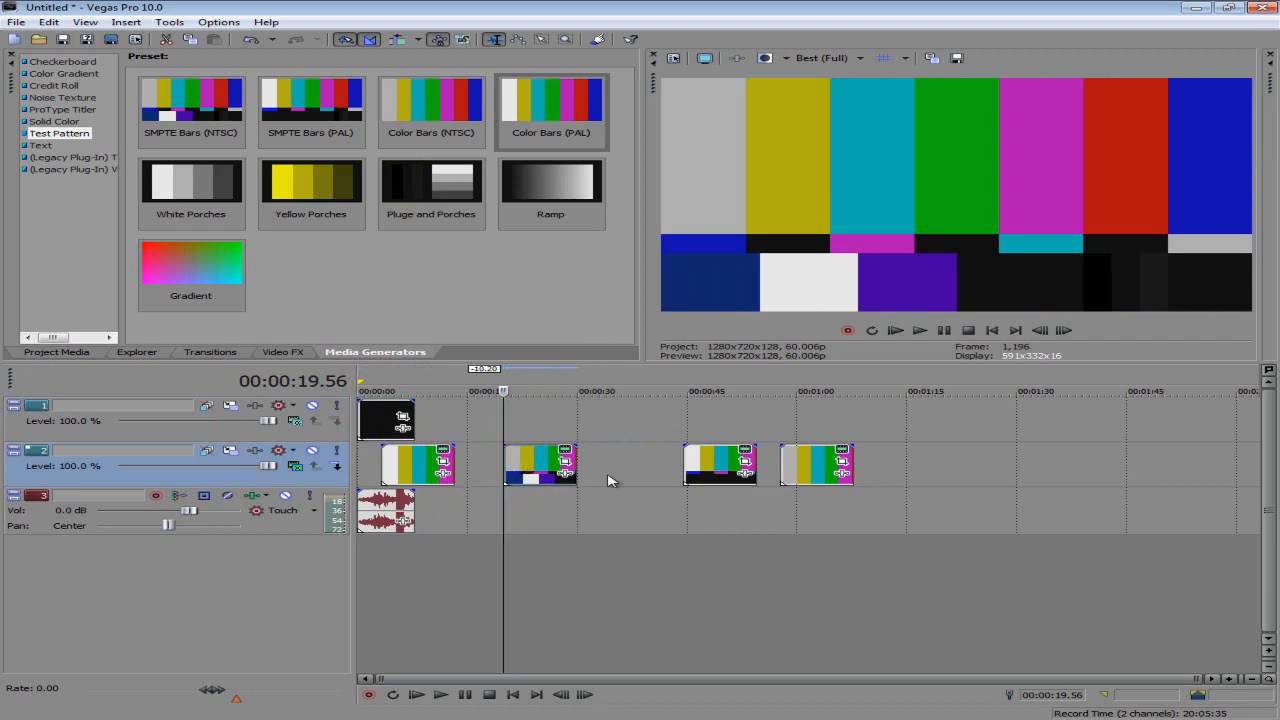
left_click_drag(700, 468, 652, 468)
left_click_drag(779, 468, 716, 468)
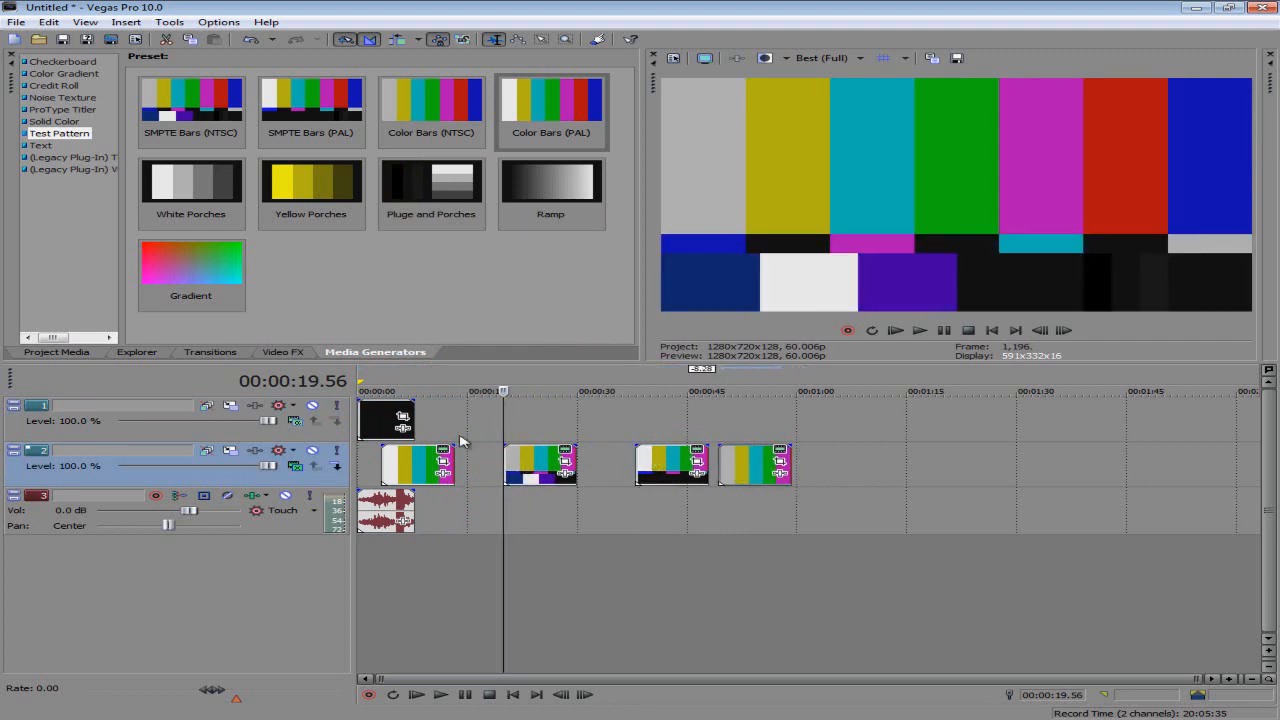
left_click(391, 383)
left_click_drag(414, 468, 391, 464)
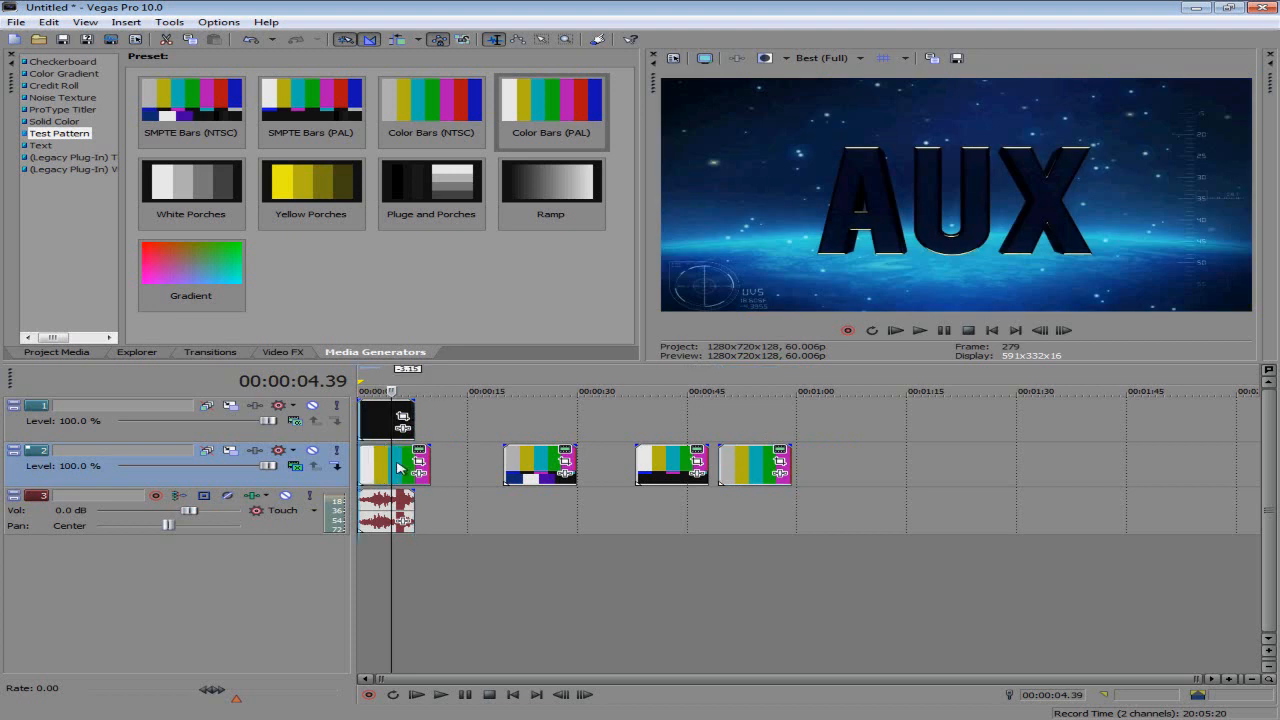
Step: Move the last three color-bar clips closer to the first, starting at about 11, 23 and 37 seconds
scroll(388, 465, "up", 4)
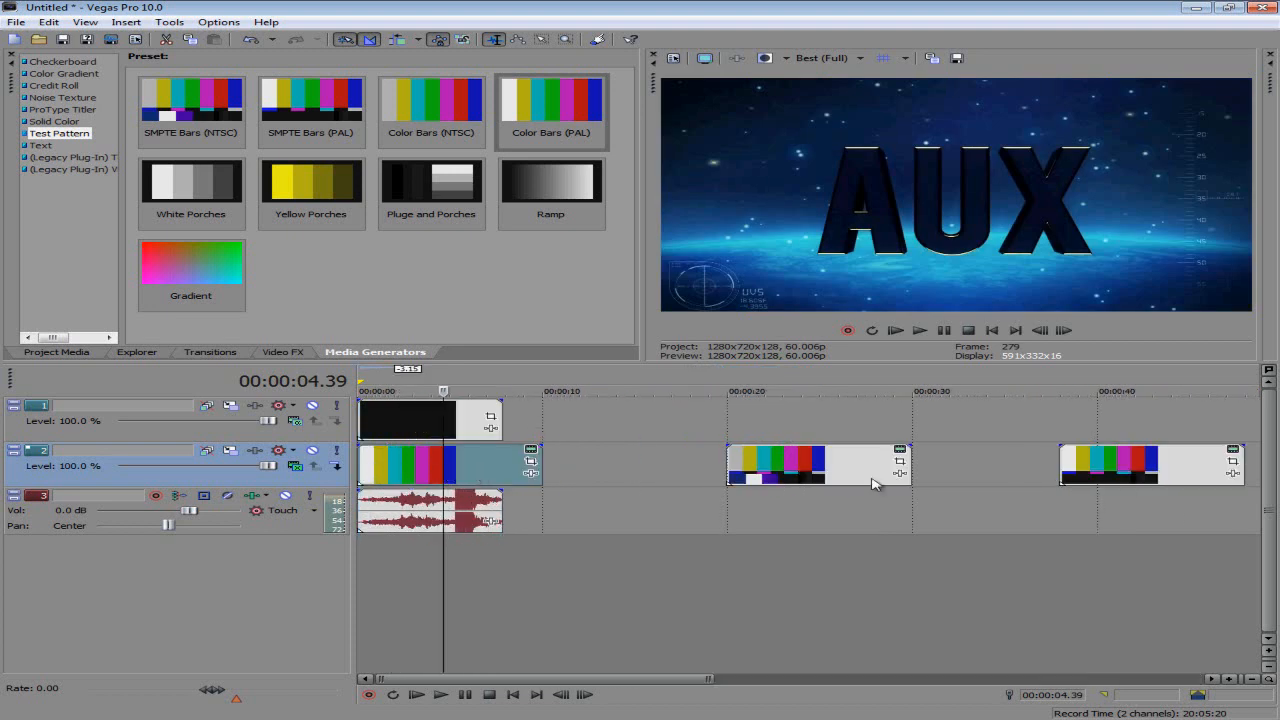
left_click_drag(874, 481, 808, 476)
left_click_drag(1133, 465, 979, 466)
scroll(977, 490, "down", 2)
left_click_drag(848, 465, 760, 470)
left_click_drag(552, 466, 505, 468)
left_click_drag(661, 466, 601, 467)
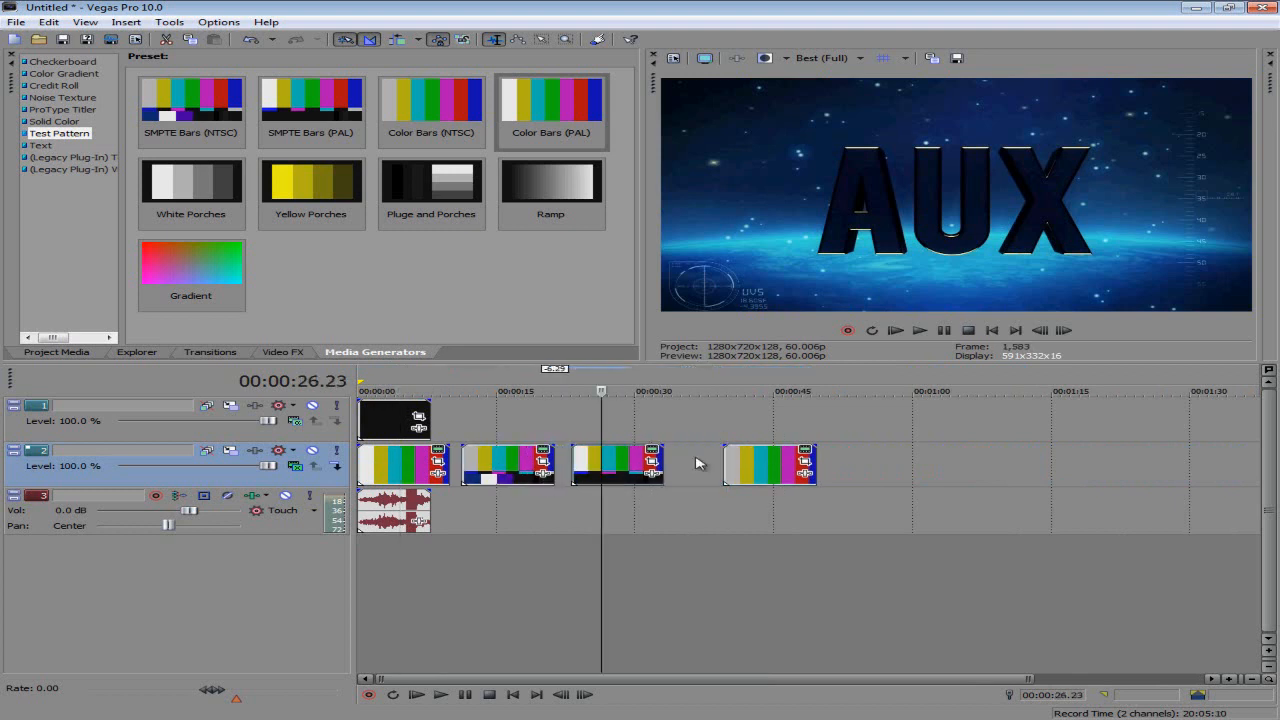
left_click_drag(750, 466, 729, 465)
scroll(529, 529, "up", 3)
scroll(529, 686, "up", 1)
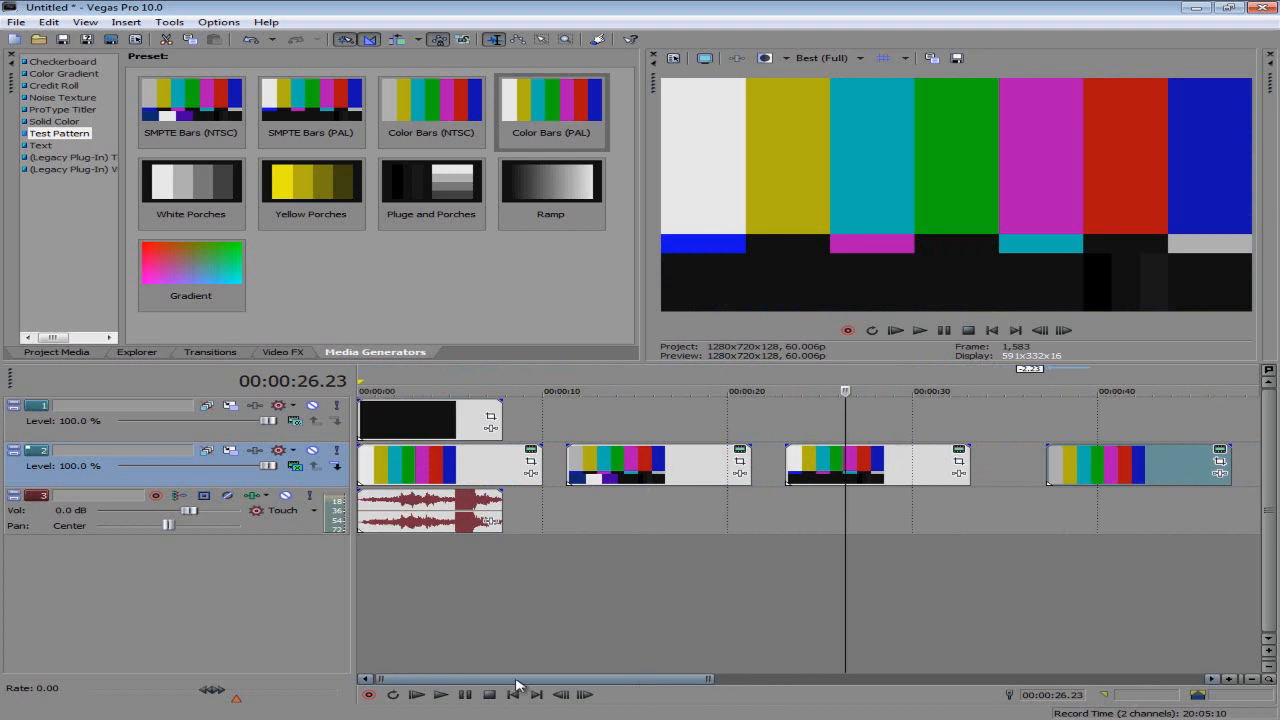
Step: Set the compositing mode of the top video track holding the AUX Intro clip to Screen
left_click(420, 420)
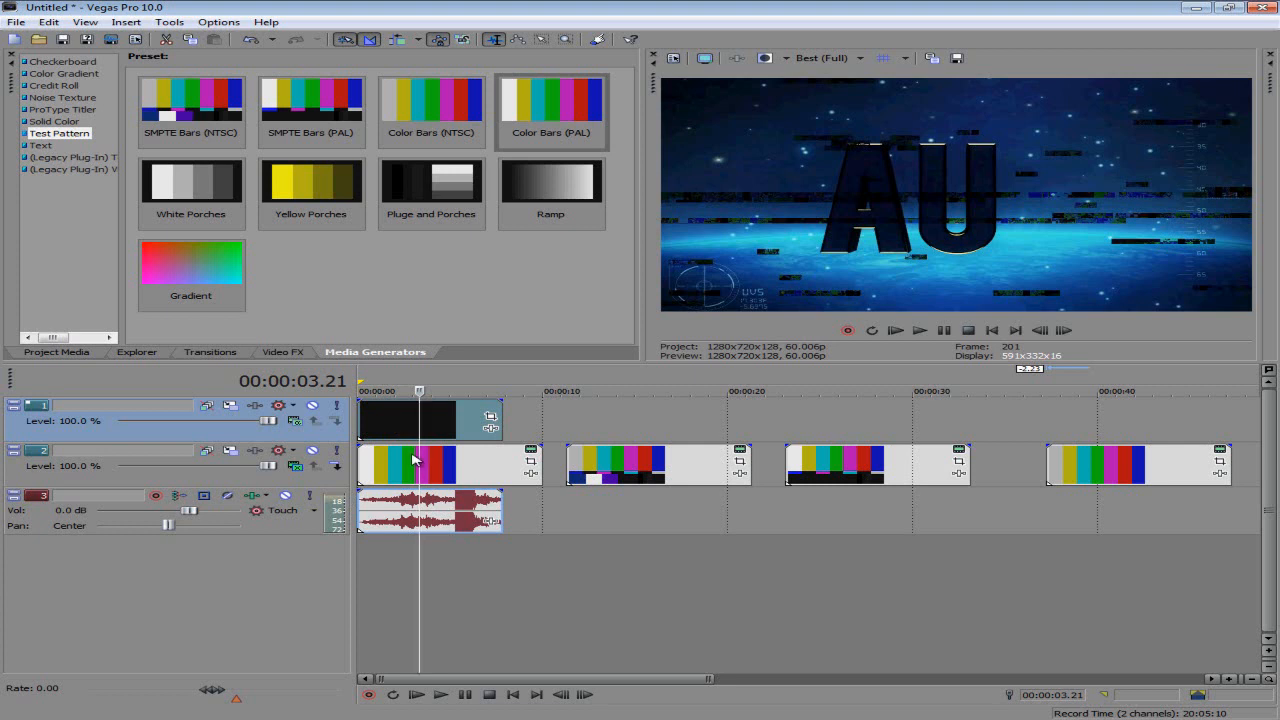
left_click(294, 422)
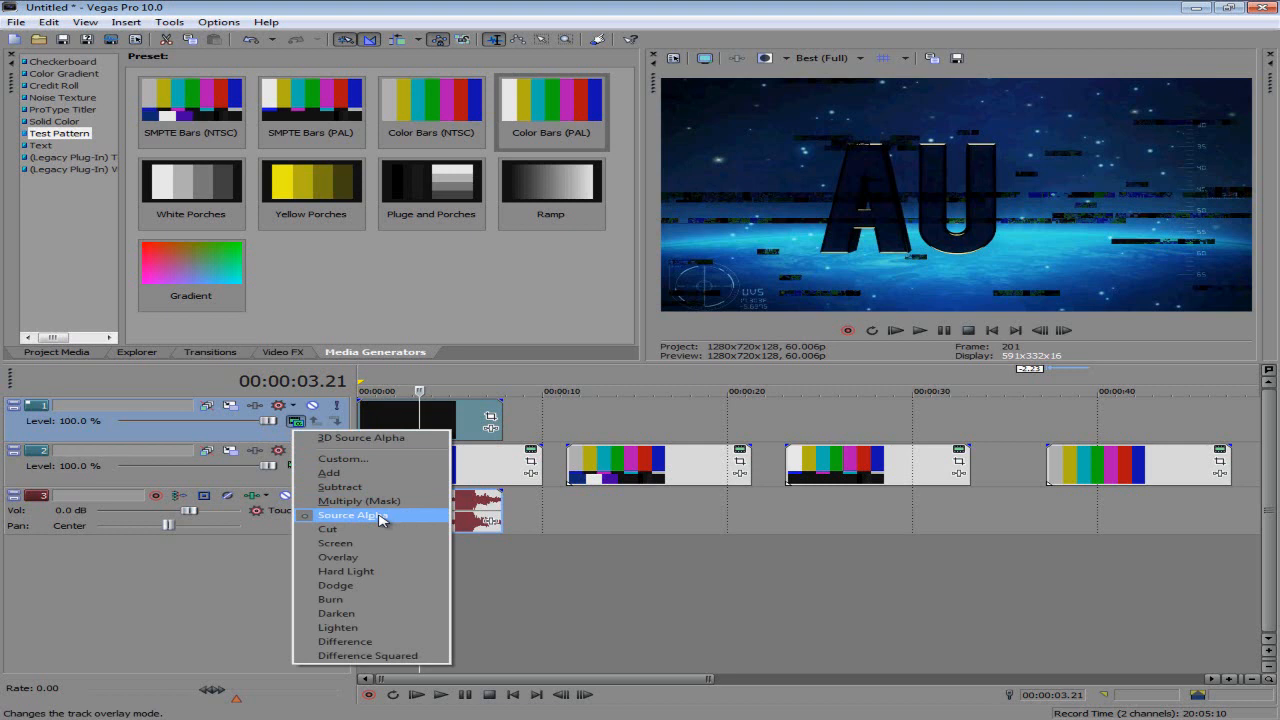
left_click(331, 545)
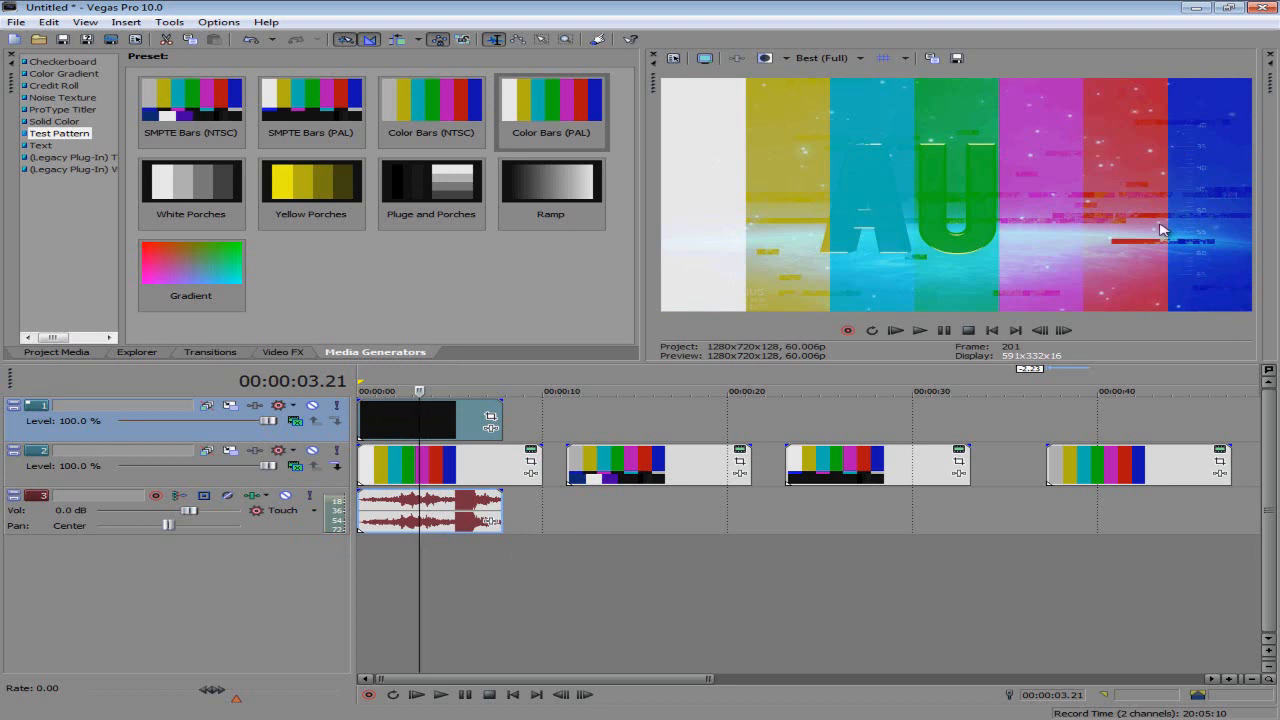
left_click(421, 433)
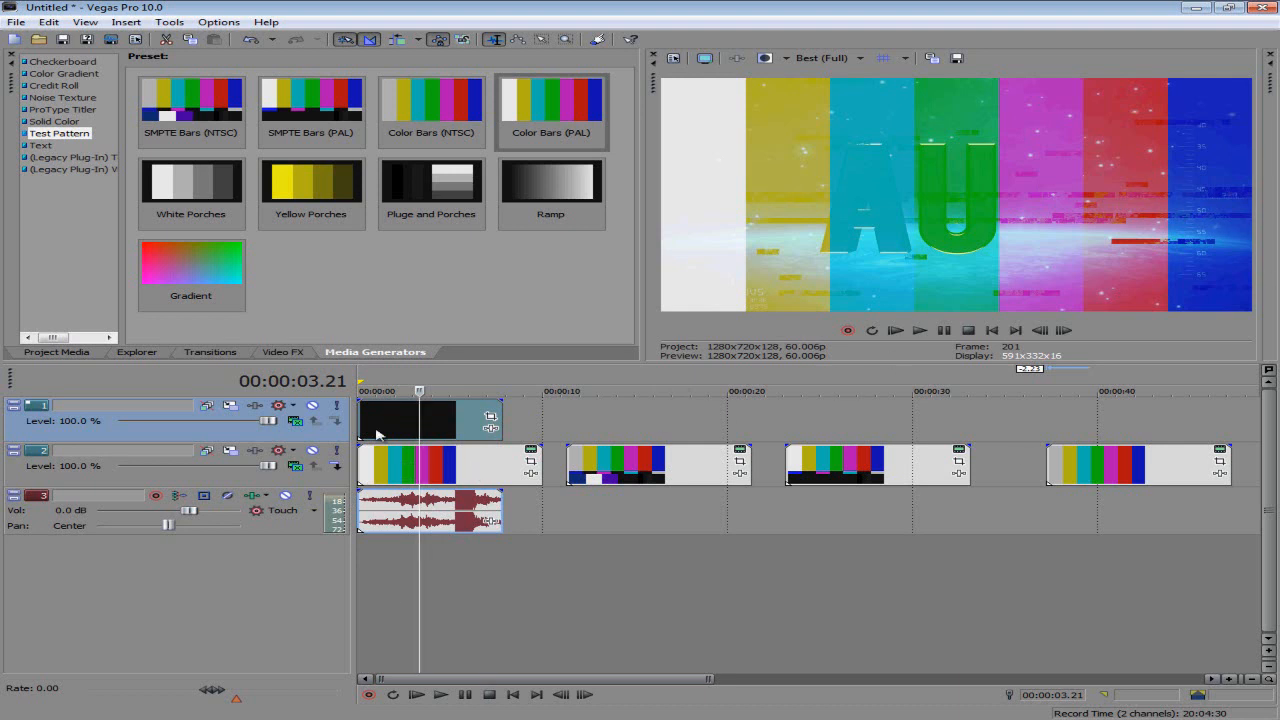
Step: Lower the opacity of the first color-bar clip and trim its end so it lasts just over one second
left_click_drag(491, 446, 483, 474)
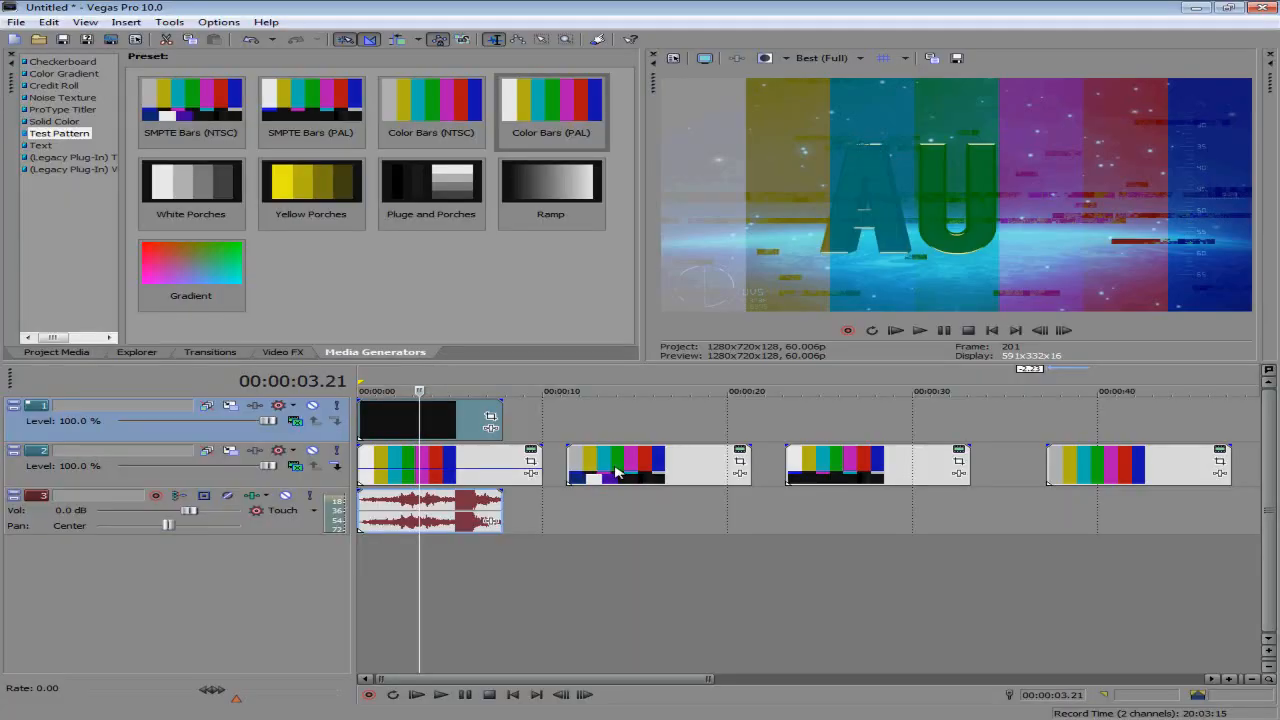
left_click_drag(540, 468, 374, 478)
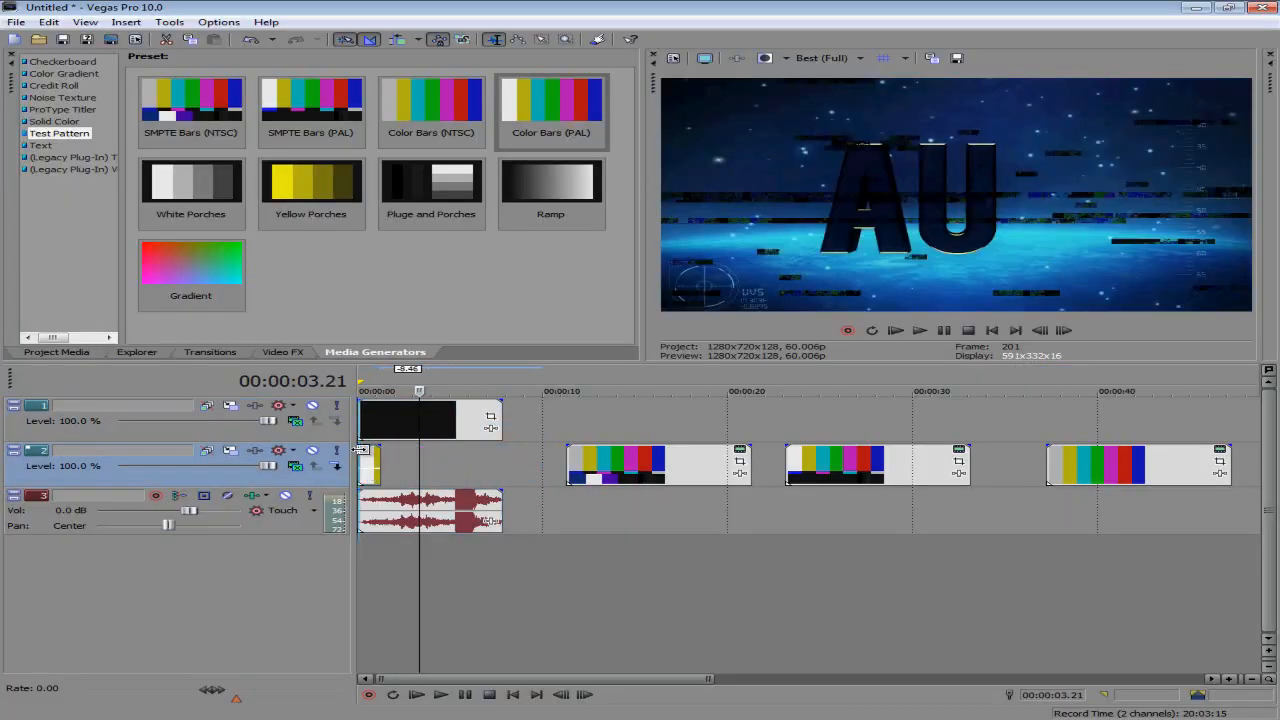
left_click(363, 448)
left_click(380, 450)
Step: Place the second color-bar clip at the timeline start ahead of the first one, trimmed to just over one second, and lower its opacity
mouse_move(625, 470)
left_mouse_down()
mouse_move(418, 472)
mouse_move(451, 466)
left_mouse_up()
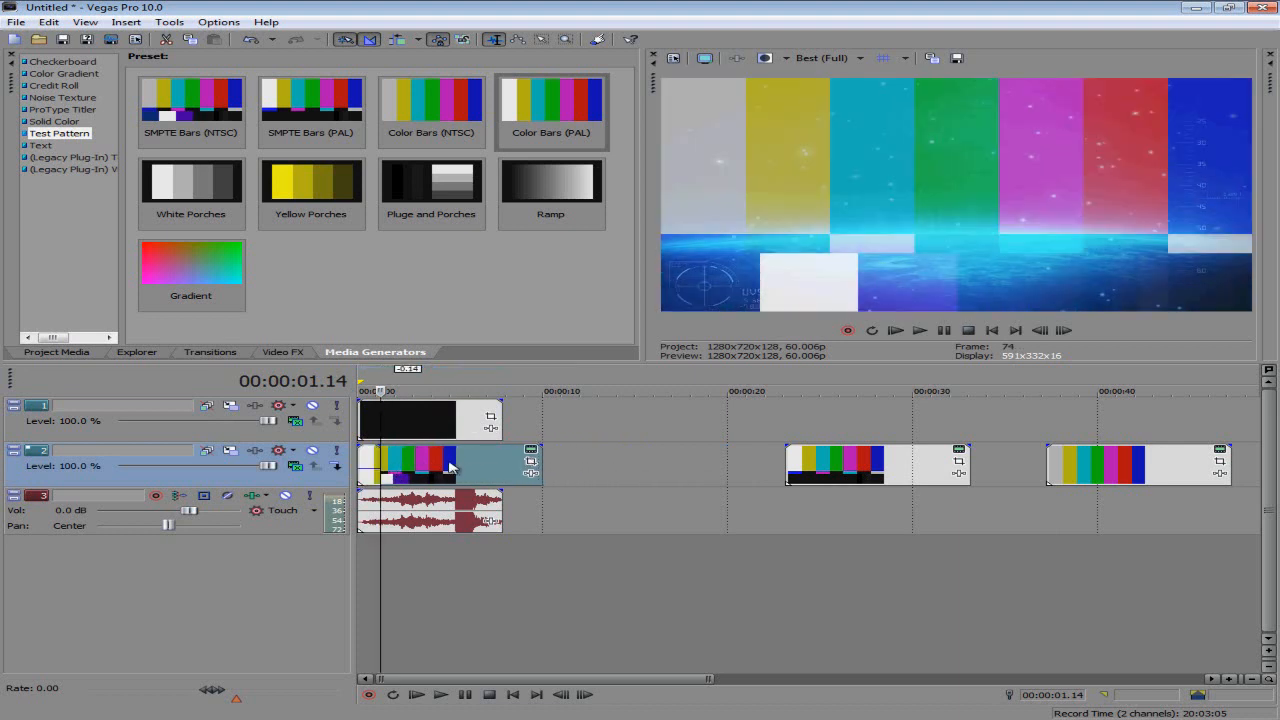
left_click_drag(533, 466, 391, 466)
left_click(363, 463)
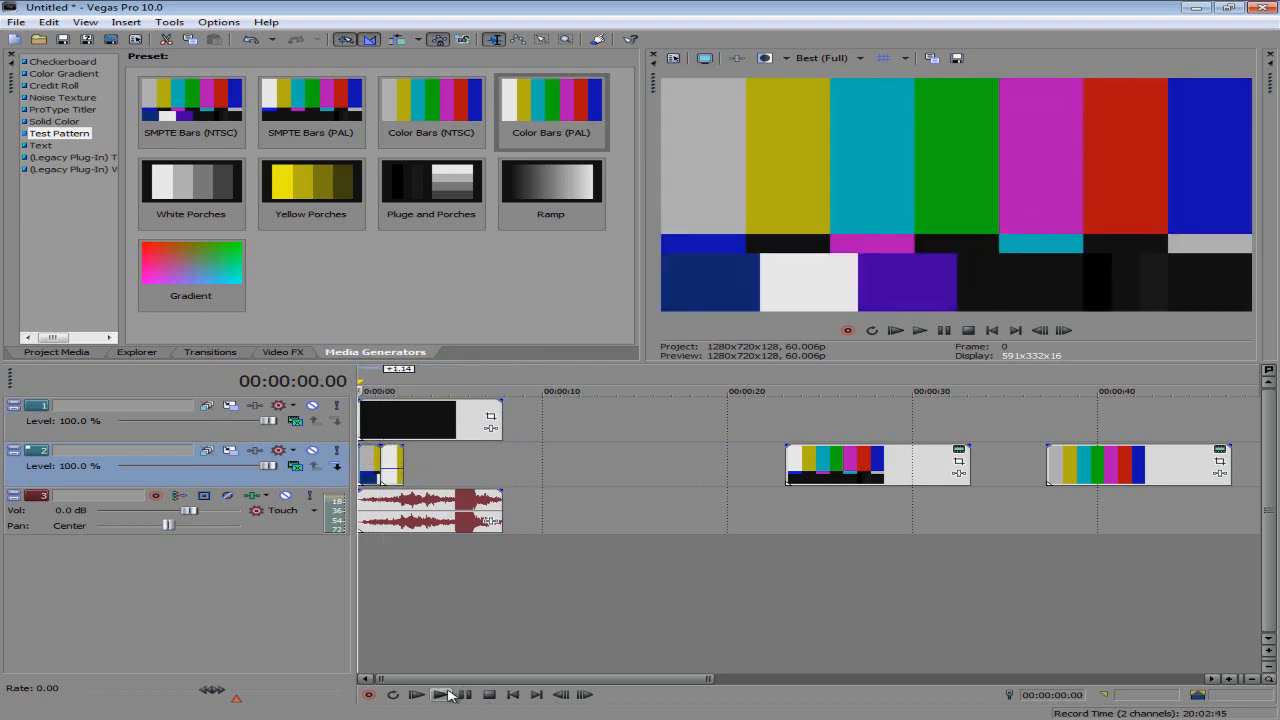
left_click_drag(367, 447, 368, 468)
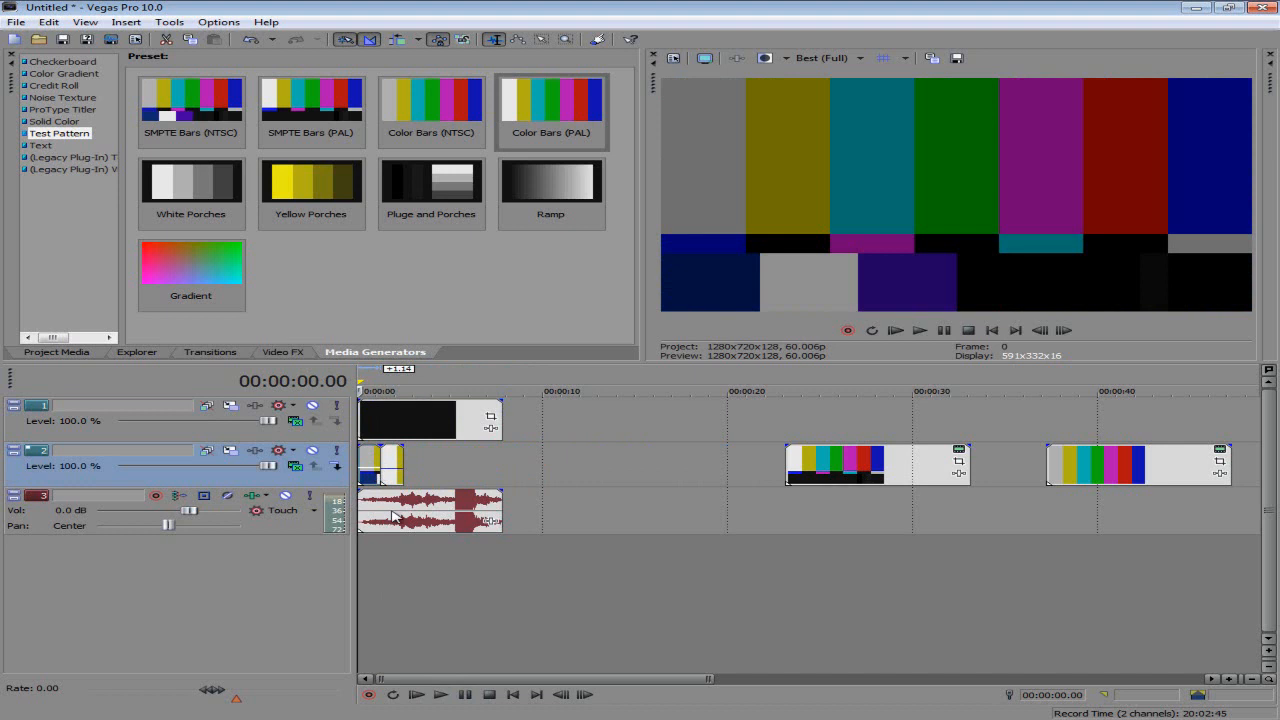
Step: Play the intro briefly and set the video preview quality to Preview (Auto)
left_click(443, 700)
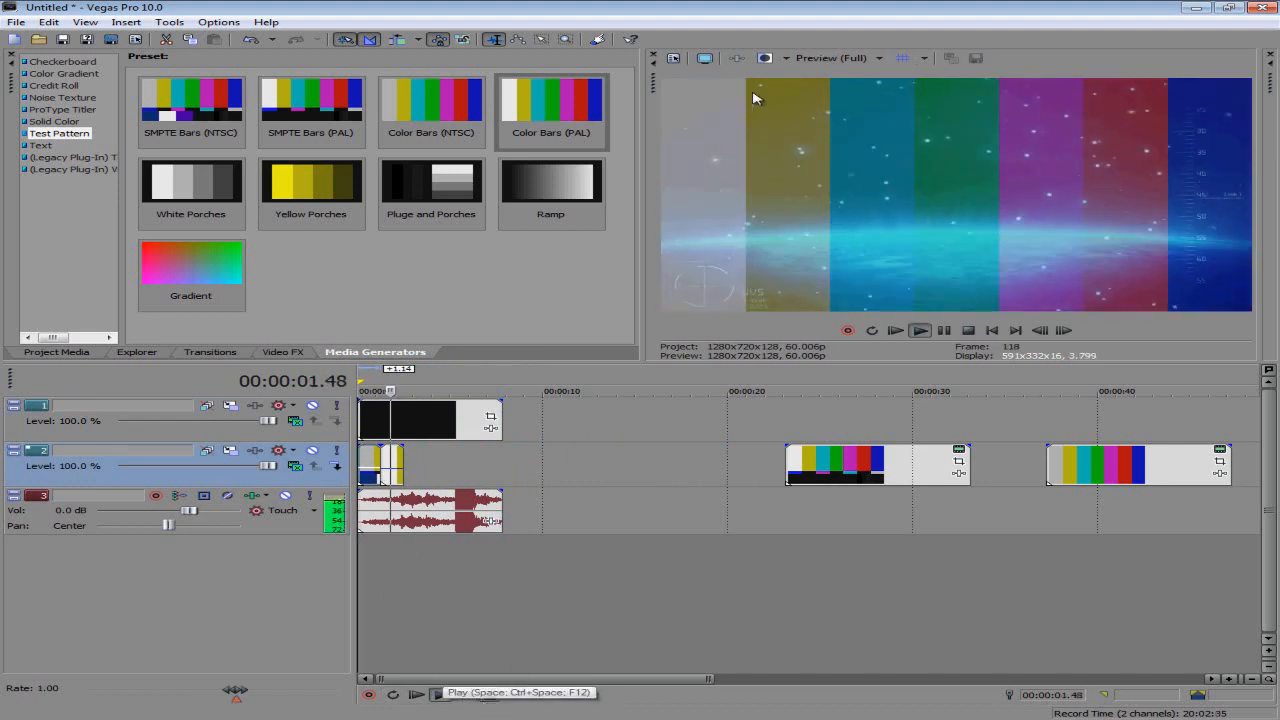
key("space")
left_click(830, 58)
mouse_move(860, 105)
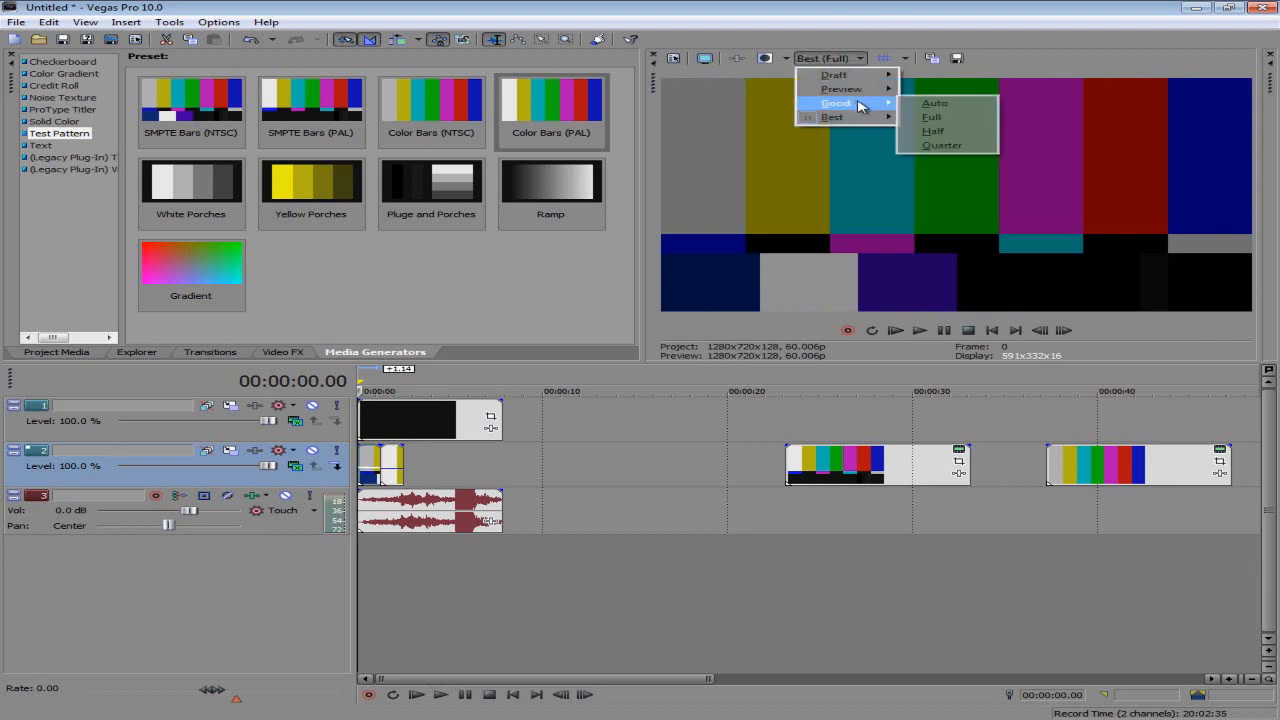
left_click(935, 89)
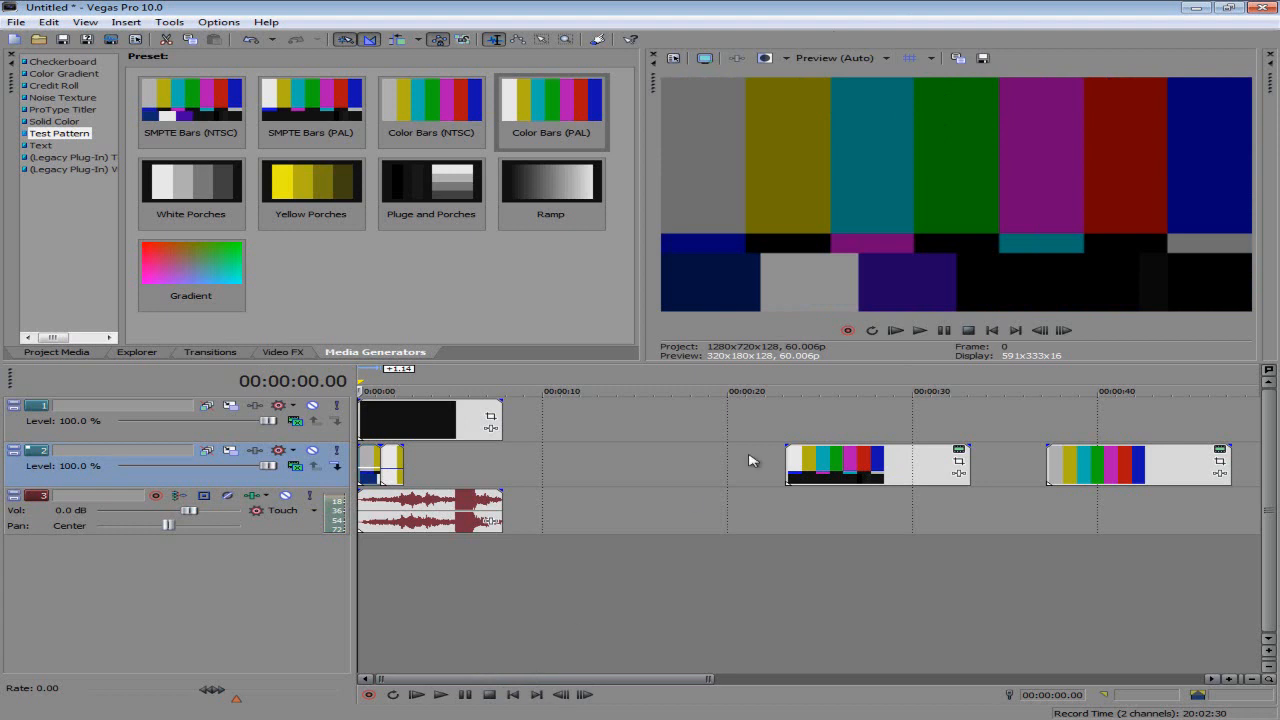
Step: Append the third color-bar clip directly after the first two, trimmed to under one second, and play back the whole intro
left_click_drag(840, 462, 460, 465)
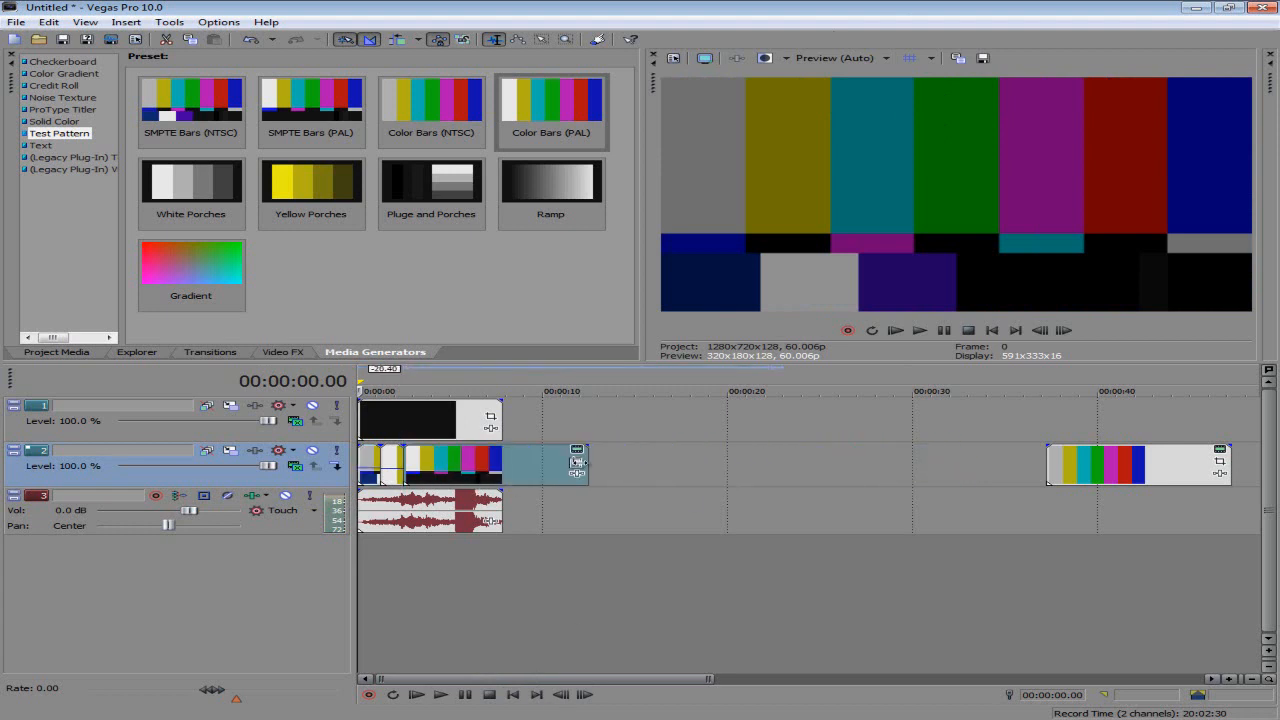
left_click_drag(588, 462, 418, 468)
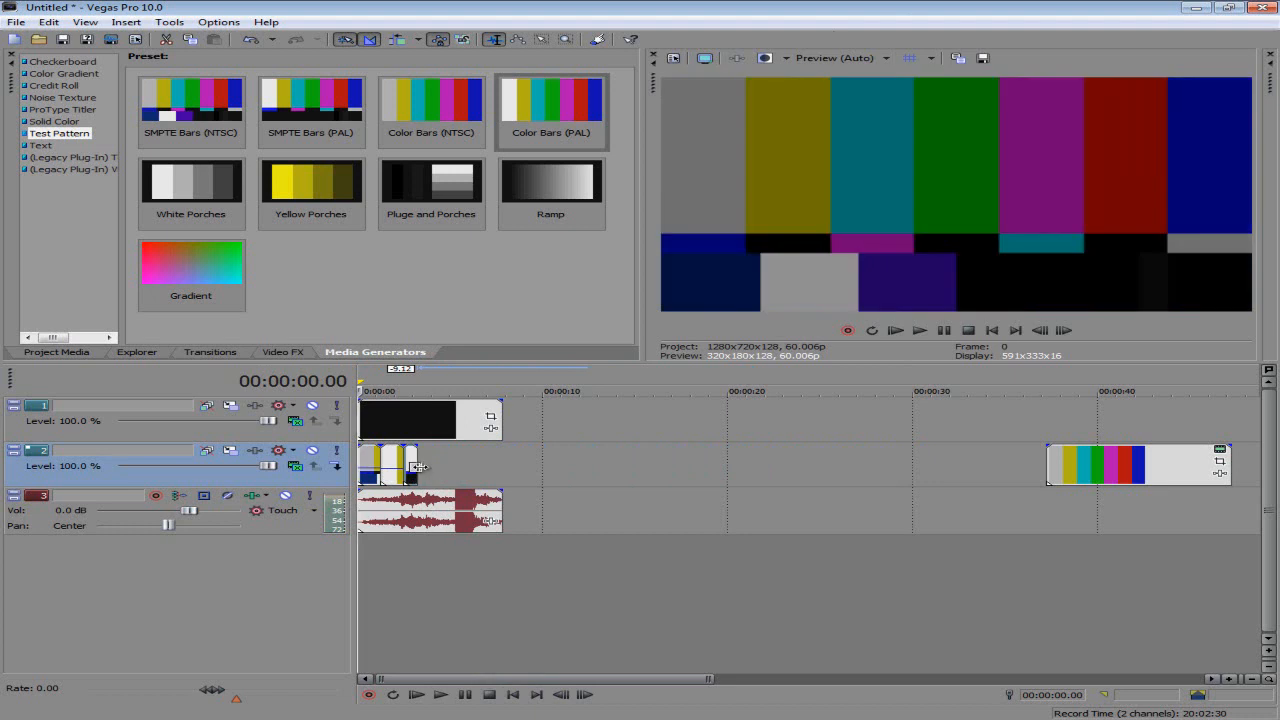
left_click(446, 694)
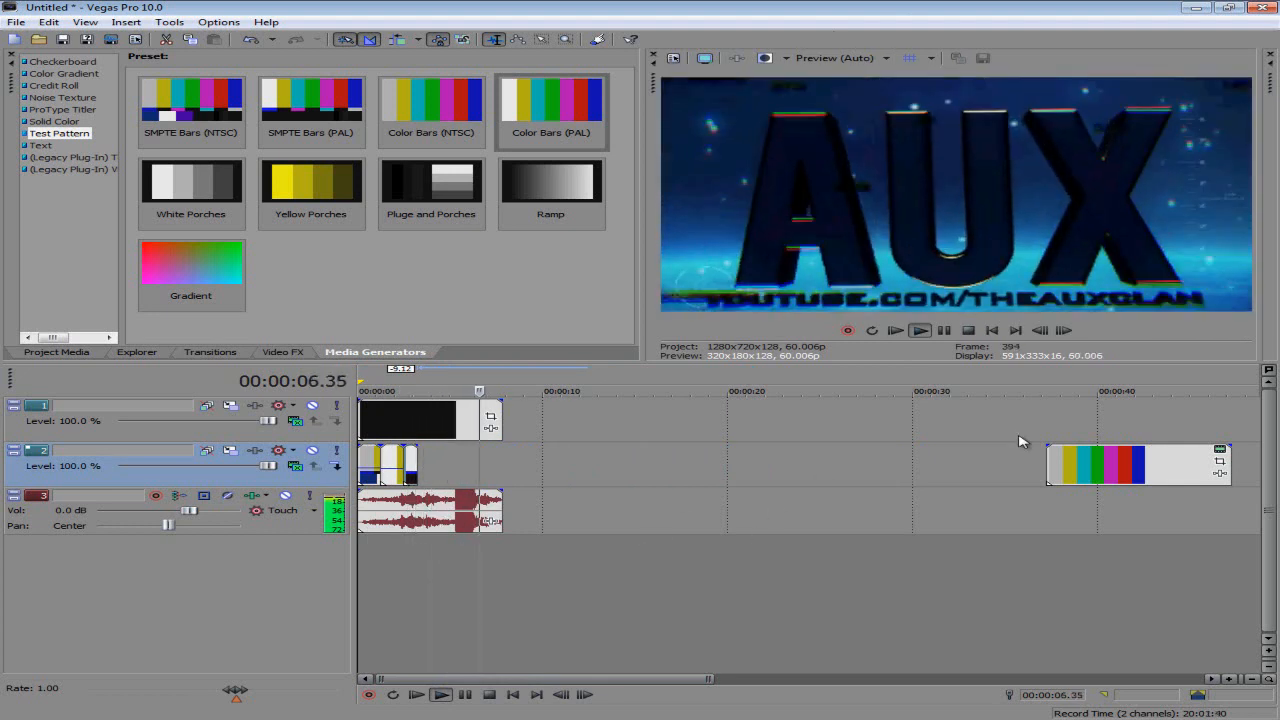
left_click(488, 694)
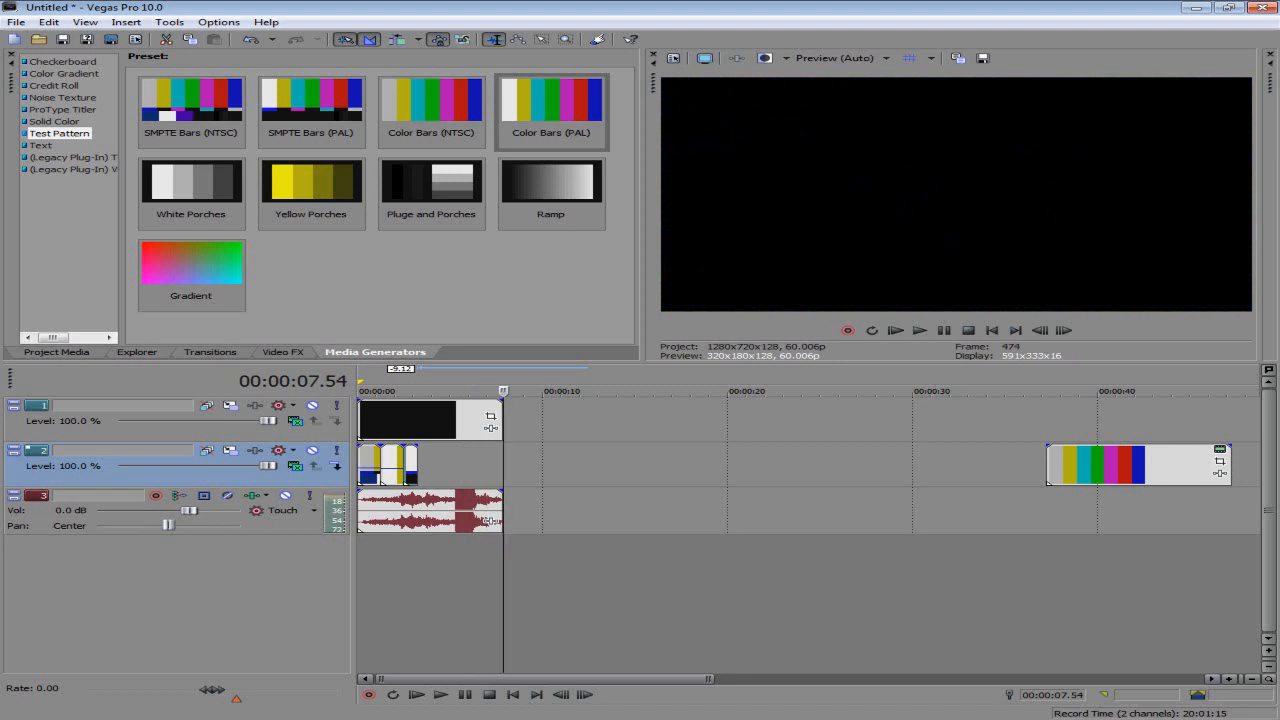
Step: Switch to the browser with the TechHEAD. Community Montage video on YouTube and expand the video's full description
key("alt+Tab")
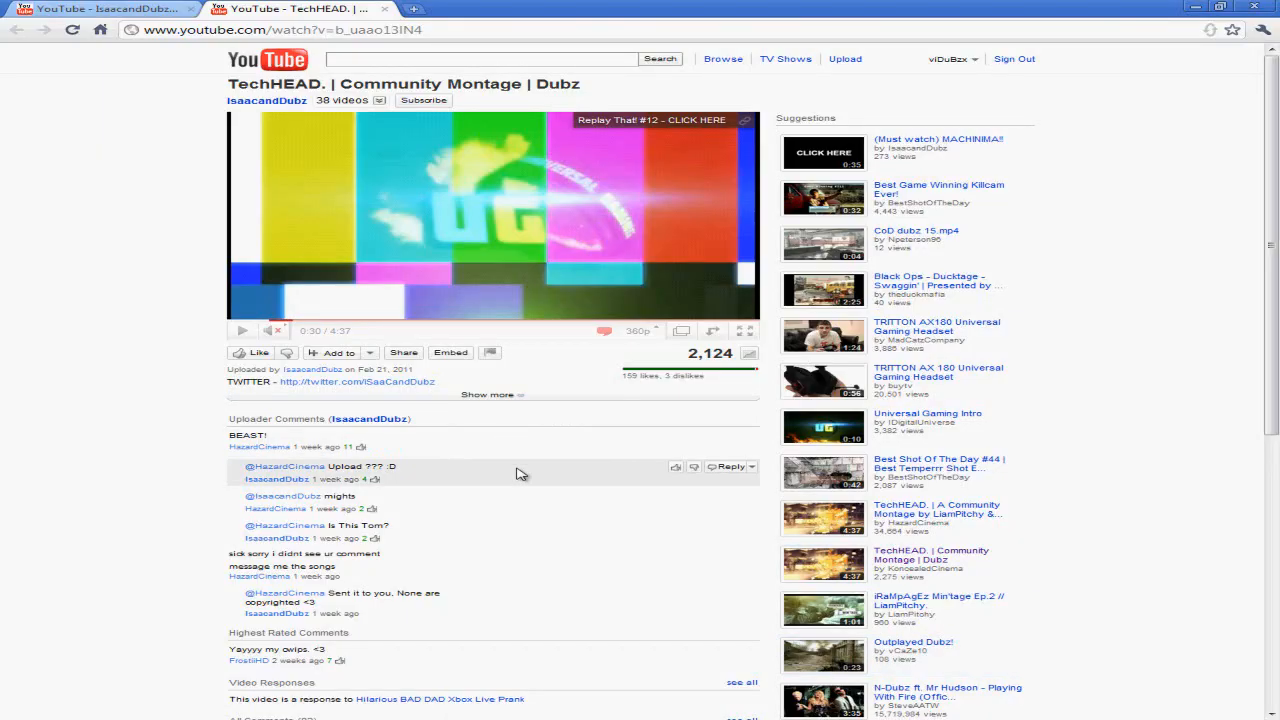
left_click_drag(526, 456, 146, 383)
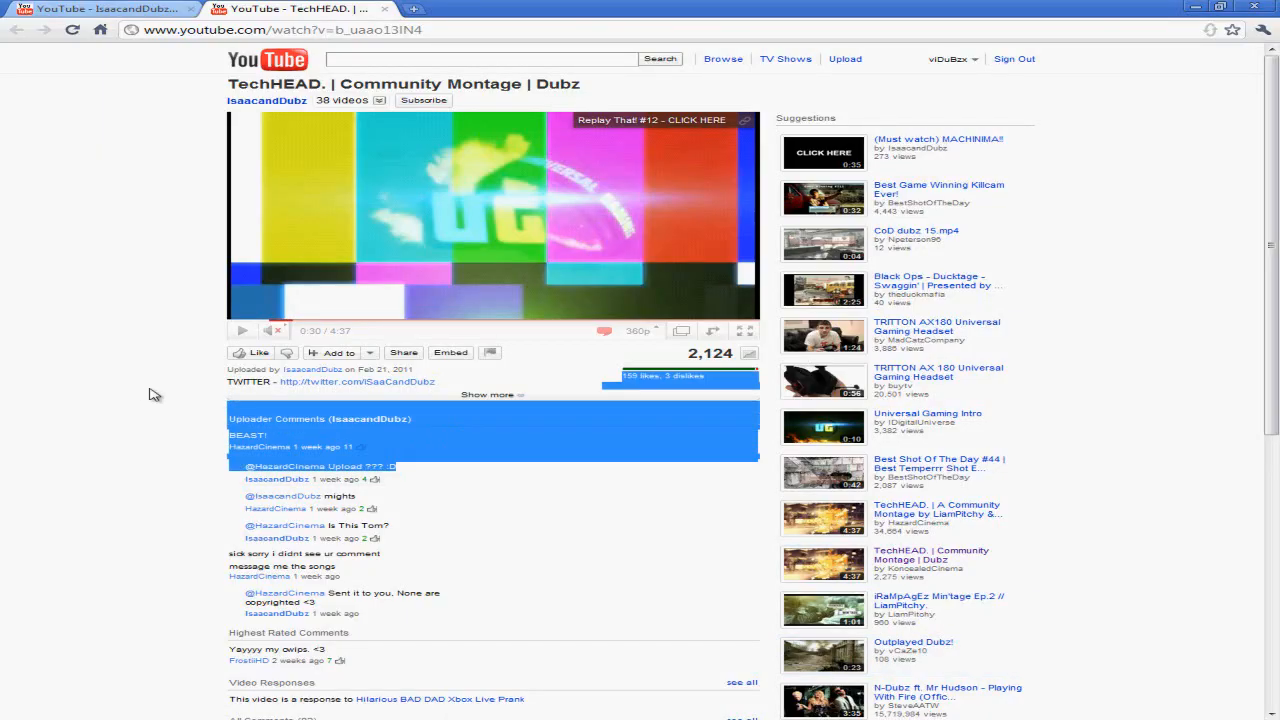
left_click(155, 394)
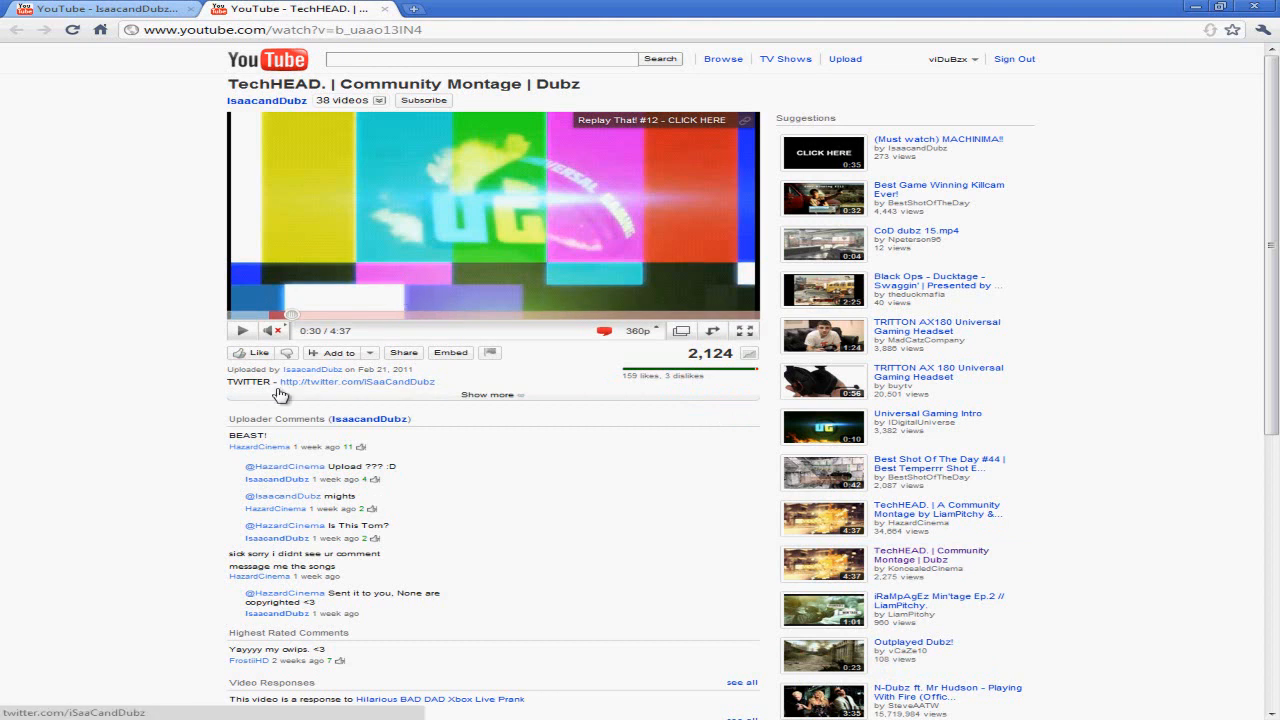
left_click(537, 398)
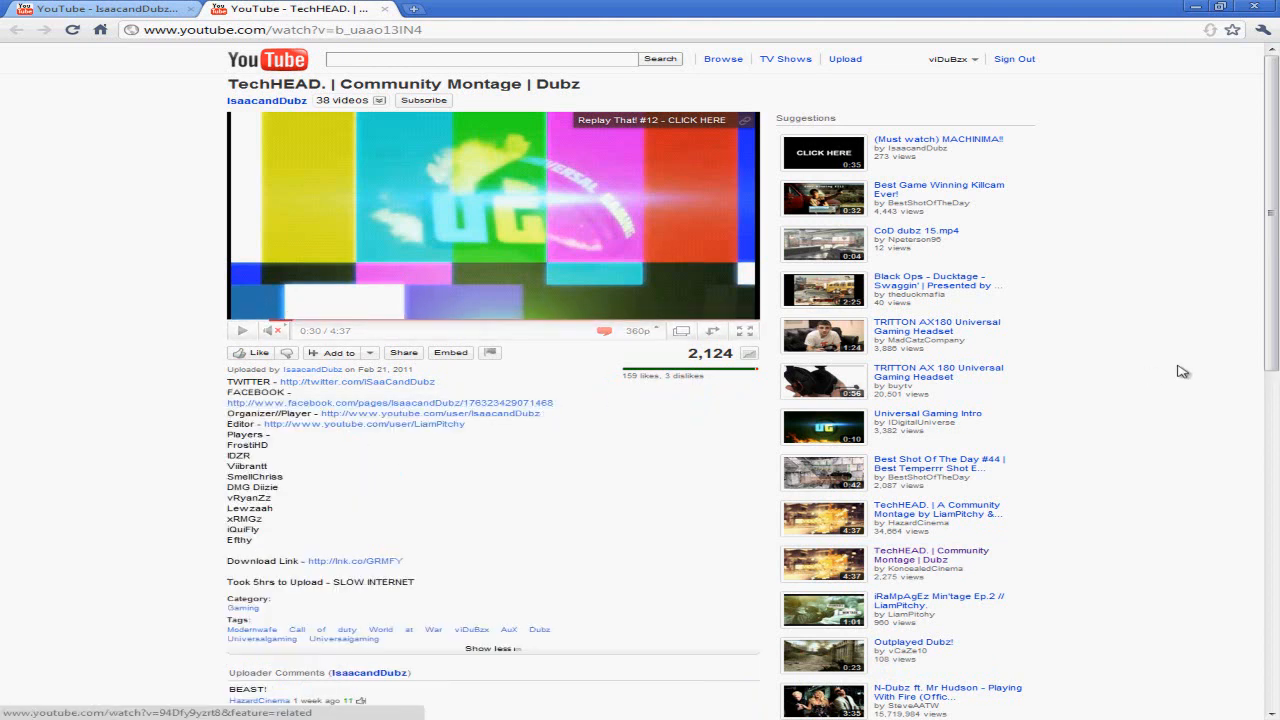